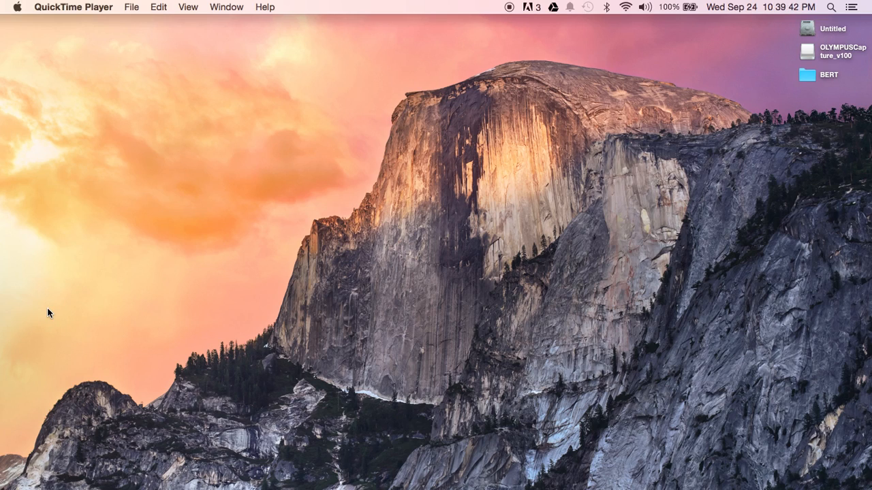
- Switch to Chrome and open the software download page from the OLYMPUS Capture overview page
{"action": "left_click", "coordinate": [10, 374]}
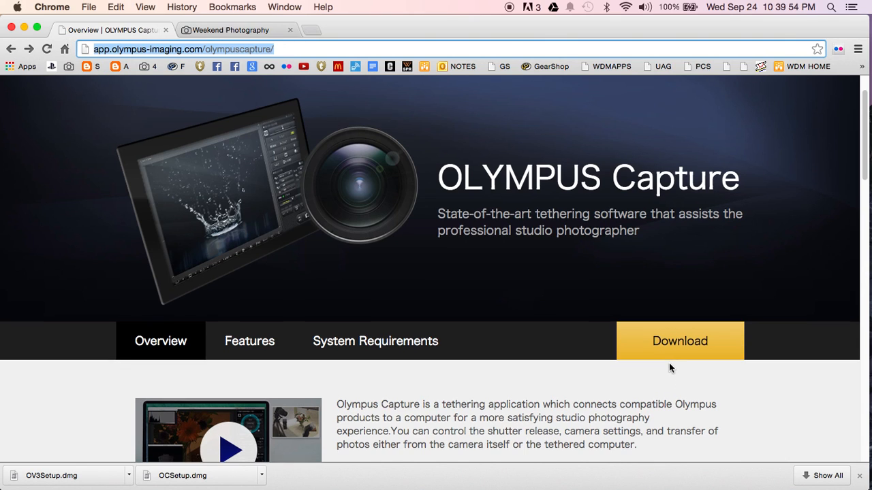
{"action": "scroll", "coordinate": [670, 347], "scroll_direction": "down", "scroll_amount": 1}
{"action": "scroll", "coordinate": [673, 325], "scroll_direction": "down", "scroll_amount": 10}
{"action": "scroll", "coordinate": [673, 325], "scroll_direction": "up", "scroll_amount": 12}
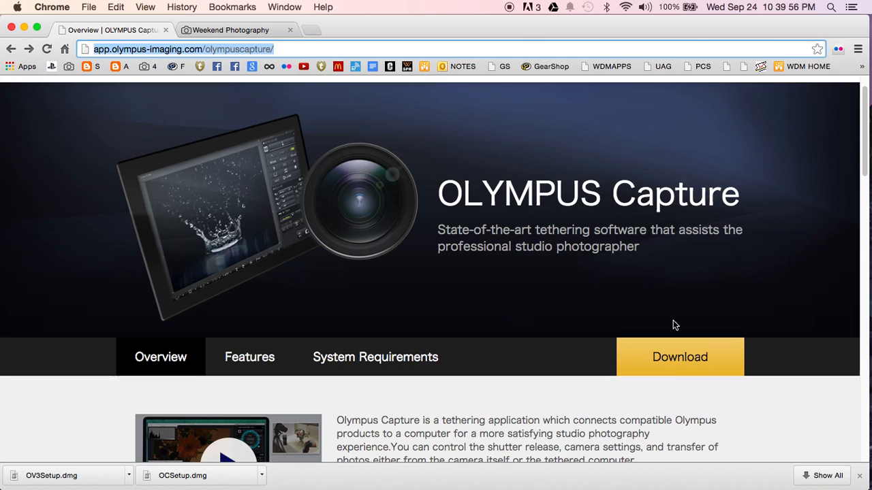
{"action": "left_click", "coordinate": [664, 368]}
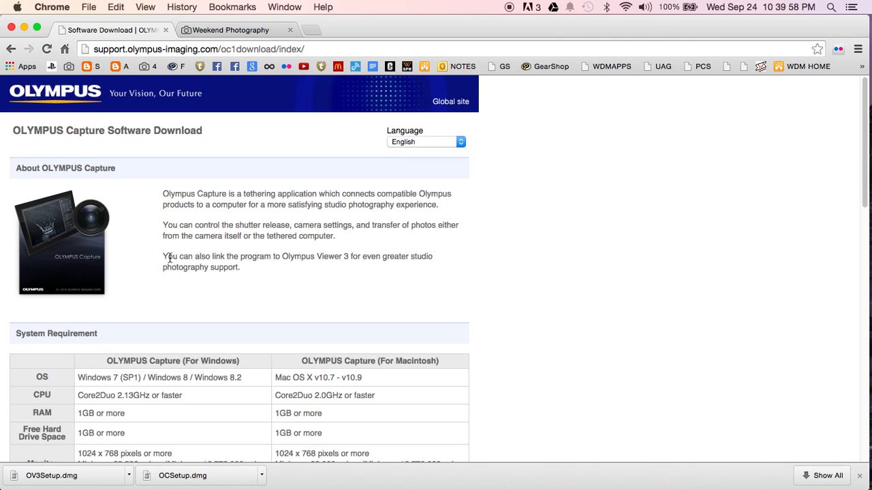
- Find the Download Files section and activate the Serial Number field above it
{"action": "scroll", "coordinate": [189, 273], "scroll_direction": "down", "scroll_amount": 10}
{"action": "scroll", "coordinate": [190, 271], "scroll_direction": "down", "scroll_amount": 5}
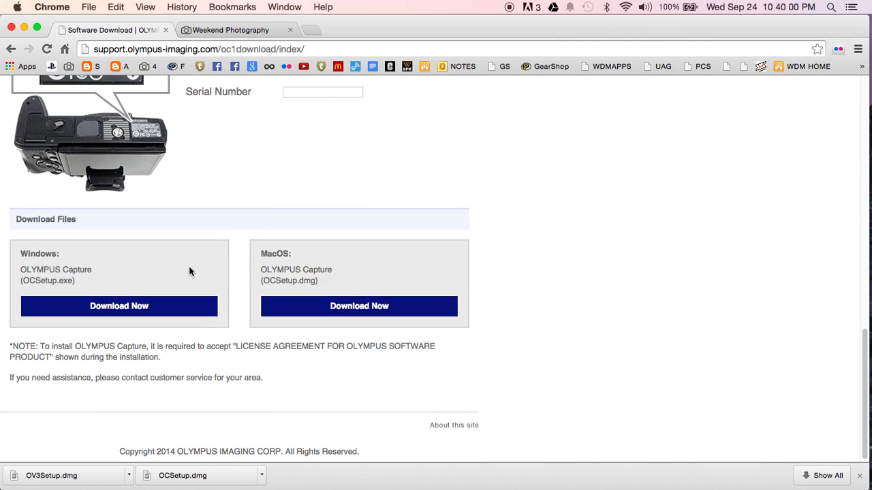
{"action": "left_click", "coordinate": [301, 95]}
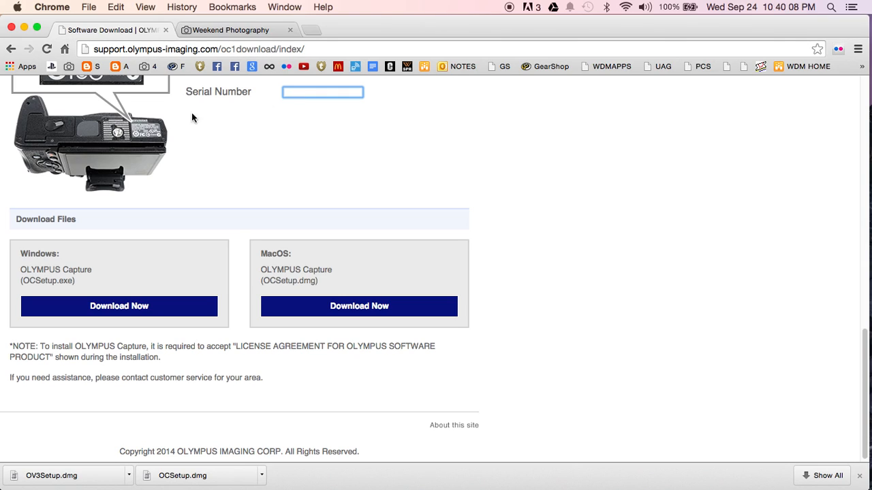
{"action": "scroll", "coordinate": [135, 120], "scroll_direction": "up", "scroll_amount": 1}
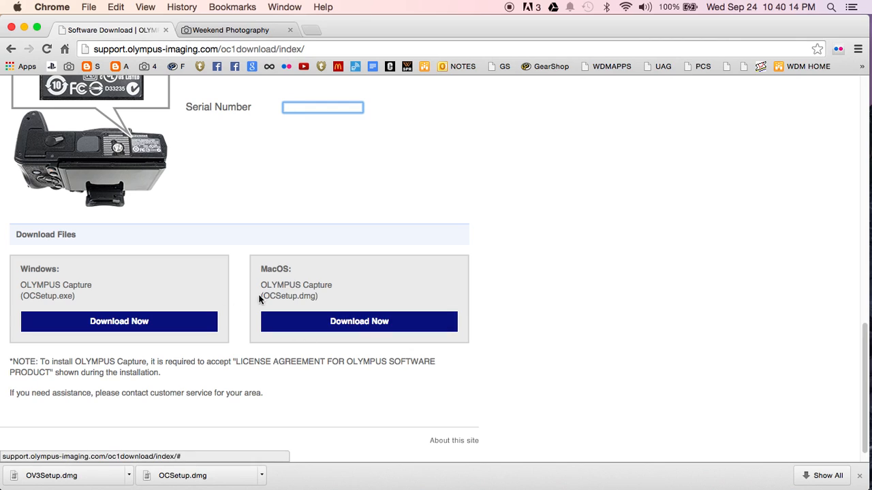
- Highlight the Windows installer entry OCSetup.exe, followed by the MacOS entry OCSetup.dmg
{"action": "triple_click", "coordinate": [70, 288]}
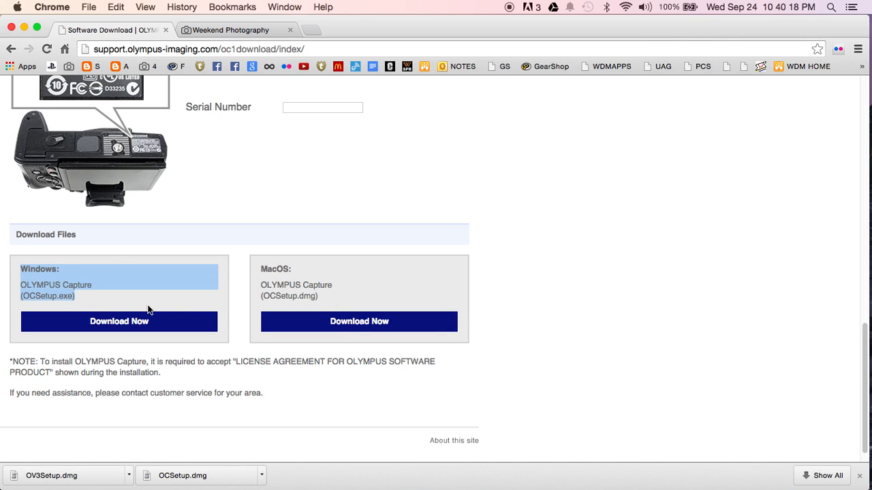
{"action": "left_click", "coordinate": [86, 299]}
{"action": "left_click_drag", "start_coordinate": [85, 293], "coordinate": [17, 262]}
{"action": "left_click_drag", "start_coordinate": [82, 301], "coordinate": [20, 269]}
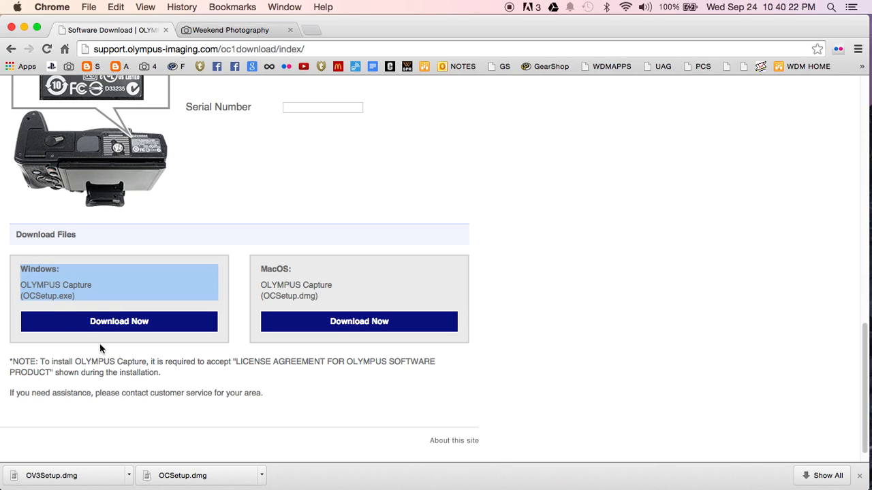
{"action": "left_click_drag", "start_coordinate": [339, 302], "coordinate": [267, 265]}
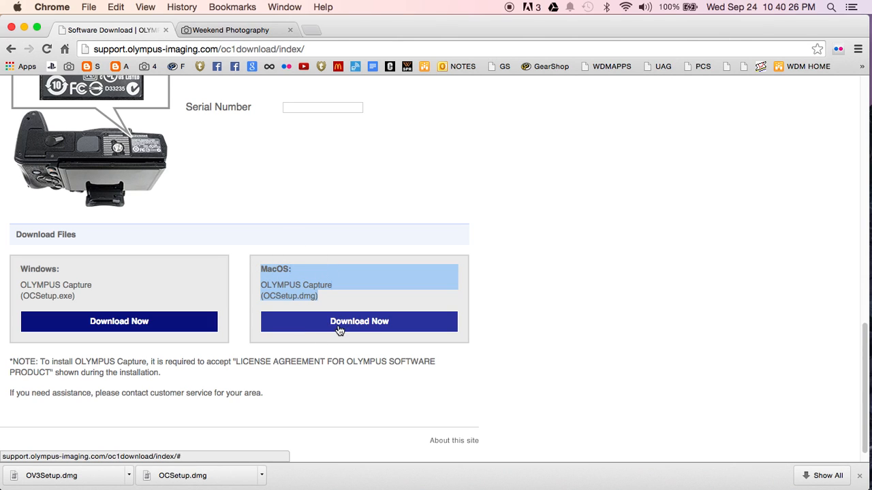
- Open the OLYMPUSCapture_v100 disk image on the desktop and select the OLYMPUS Capture.pkg installer
{"action": "left_click", "coordinate": [24, 27]}
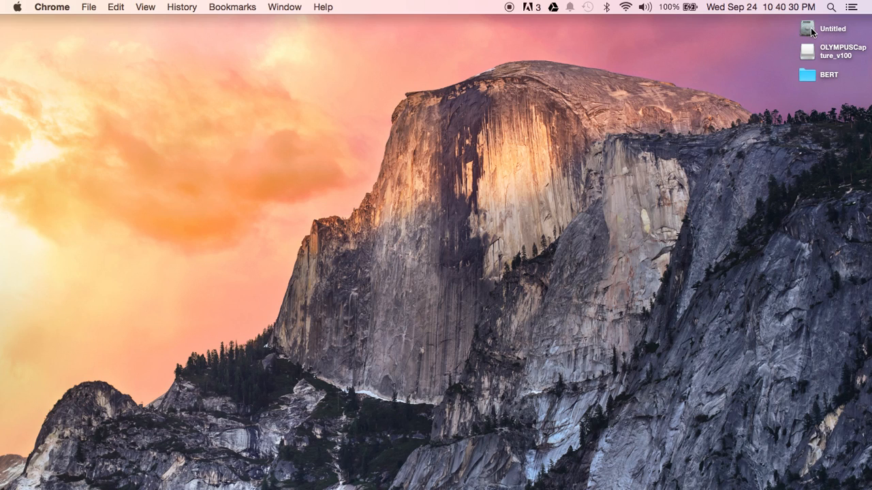
{"action": "left_click", "coordinate": [803, 55]}
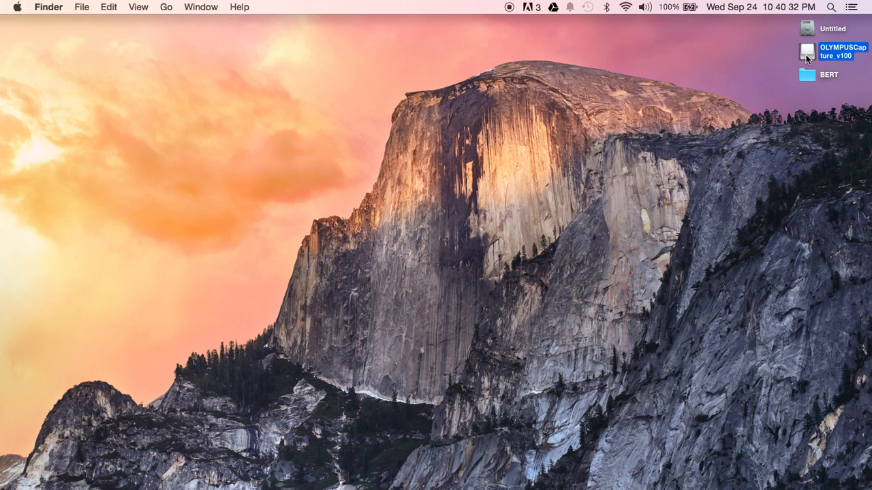
{"action": "double_click", "coordinate": [806, 55]}
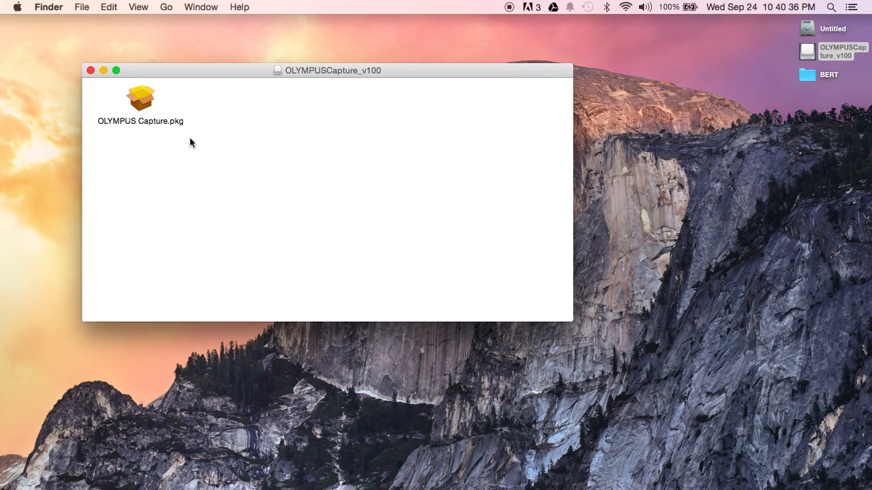
{"action": "left_click", "coordinate": [147, 118]}
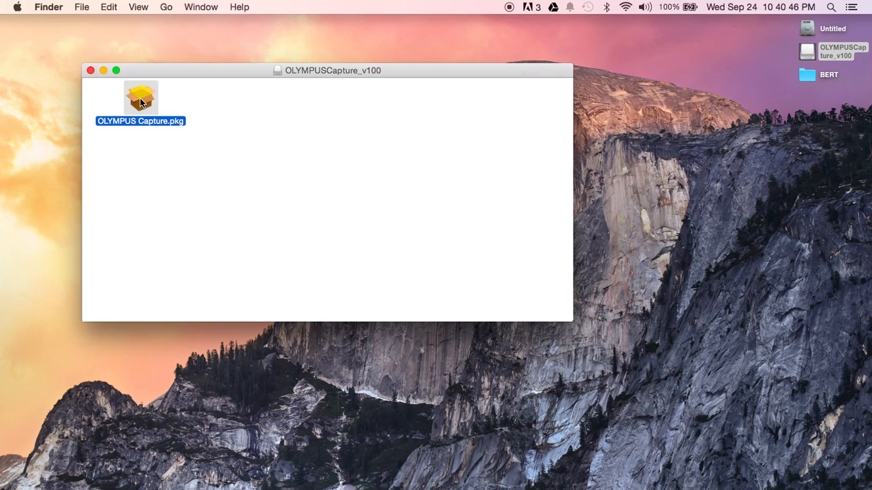
- Launch OLYMPUS Capture from Launchpad and close the OLYMPUSCapture_v100 disk image window
{"action": "left_click", "coordinate": [15, 70]}
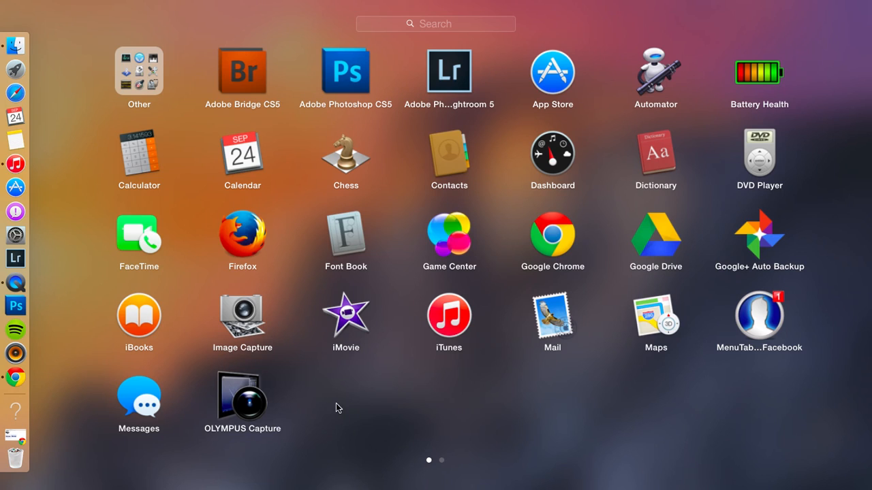
{"action": "left_click", "coordinate": [244, 401]}
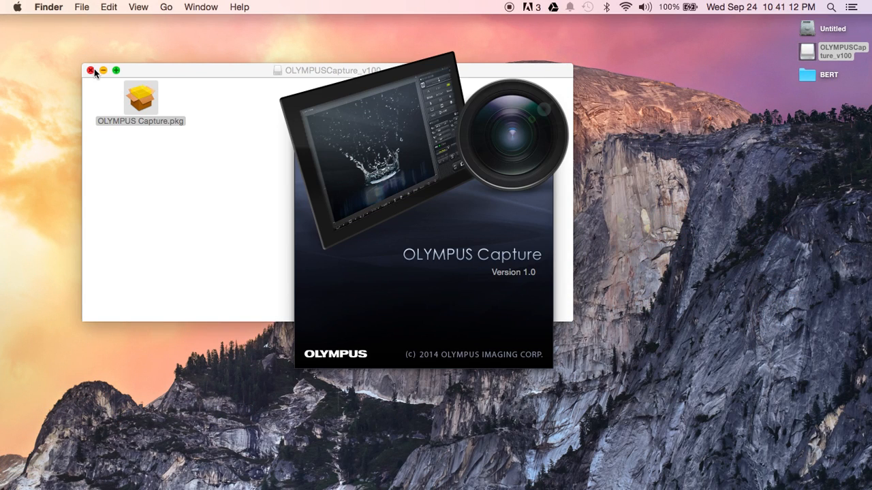
{"action": "left_click", "coordinate": [92, 70]}
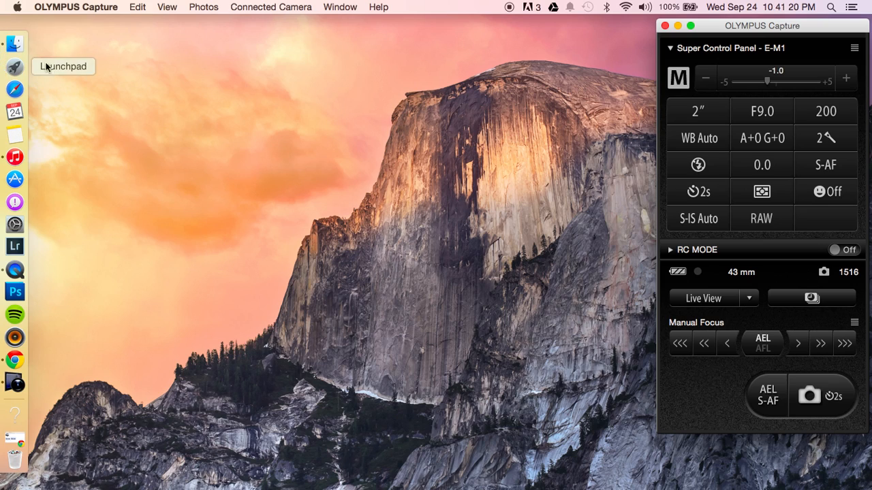
- Show the connected camera's image in the Live View window
{"action": "mouse_move", "coordinate": [2, 159]}
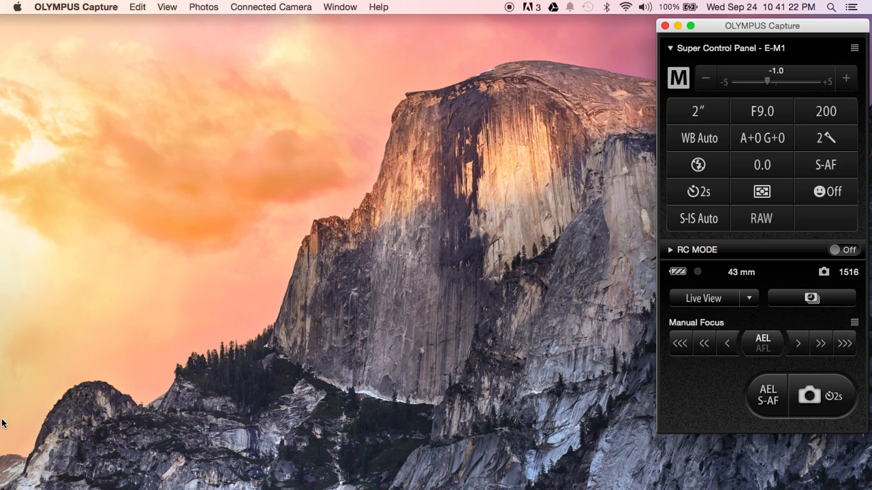
{"action": "mouse_move", "coordinate": [1, 387]}
{"action": "left_click", "coordinate": [167, 8]}
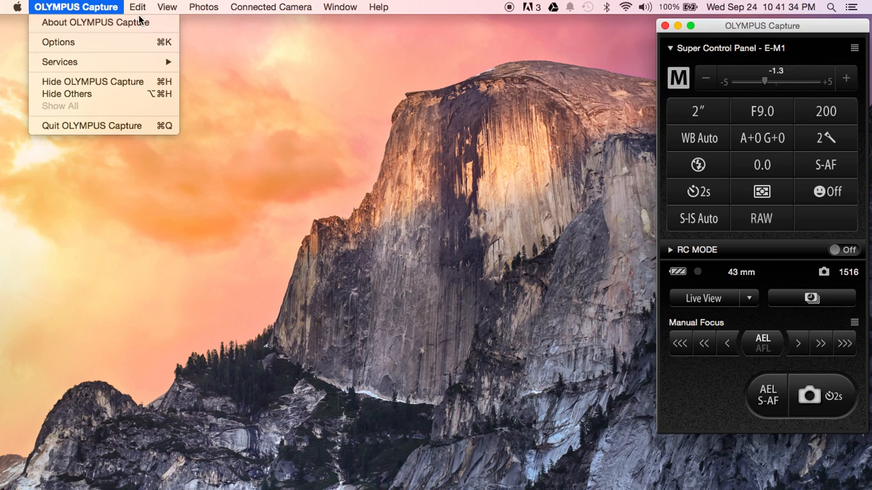
{"action": "mouse_move", "coordinate": [175, 8]}
{"action": "mouse_move", "coordinate": [318, 15]}
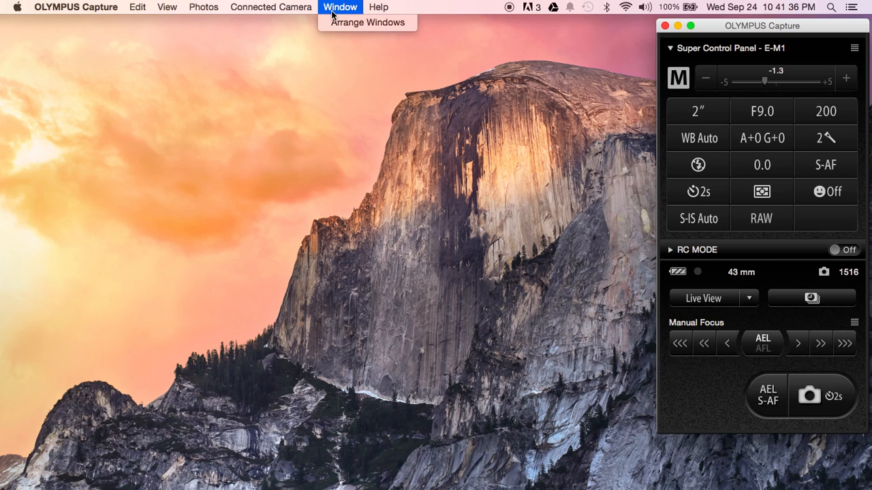
{"action": "mouse_move", "coordinate": [370, 14]}
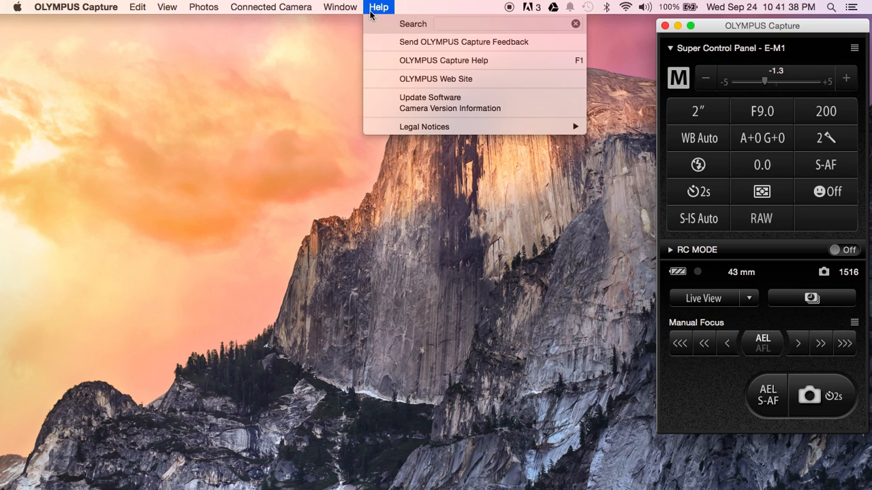
{"action": "mouse_move", "coordinate": [290, 14]}
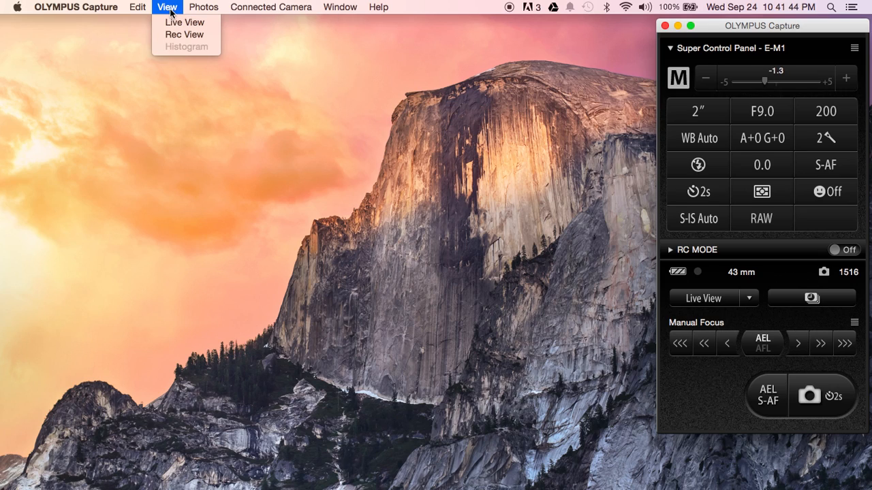
{"action": "left_click", "coordinate": [170, 23]}
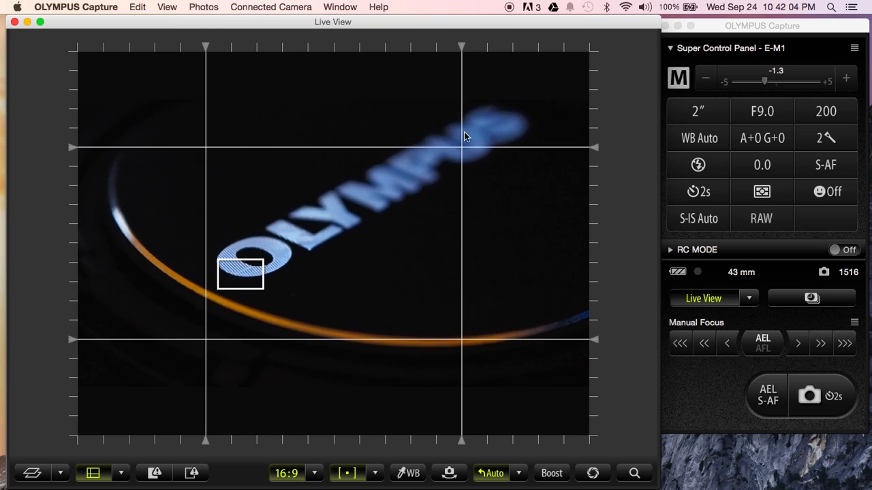
- Move the autofocus target along the OLYMPUS lettering in Live View, finishing on the letter M
{"action": "left_click_drag", "start_coordinate": [250, 264], "coordinate": [429, 159]}
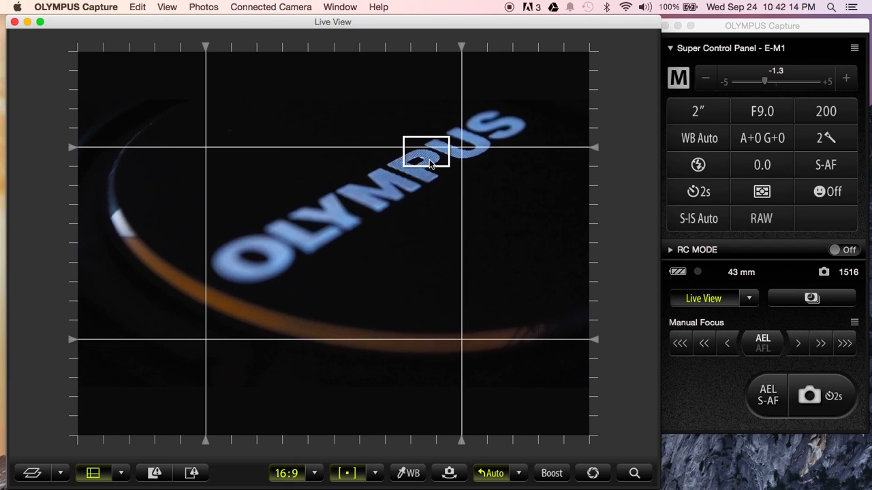
{"action": "left_click_drag", "start_coordinate": [430, 163], "coordinate": [492, 133]}
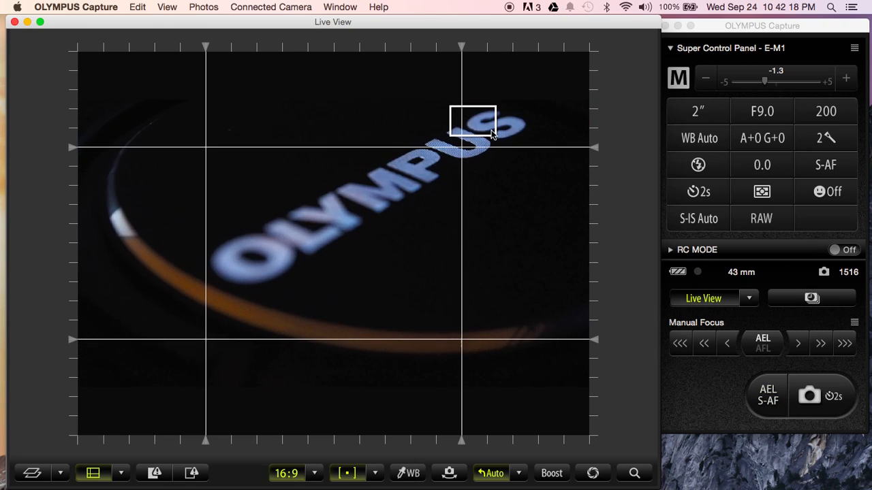
{"action": "mouse_move", "coordinate": [481, 131]}
{"action": "left_mouse_down"}
{"action": "mouse_move", "coordinate": [515, 134]}
{"action": "mouse_move", "coordinate": [512, 125]}
{"action": "mouse_move", "coordinate": [480, 147]}
{"action": "left_mouse_up"}
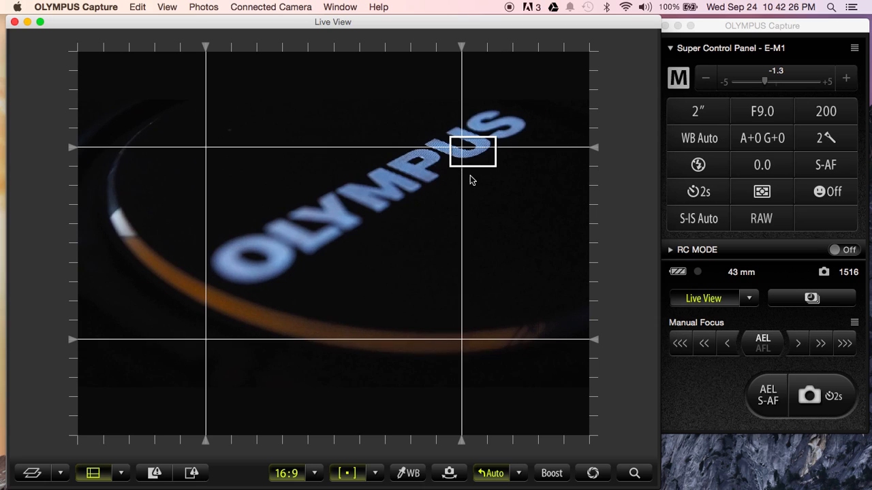
{"action": "left_click_drag", "start_coordinate": [463, 156], "coordinate": [382, 194]}
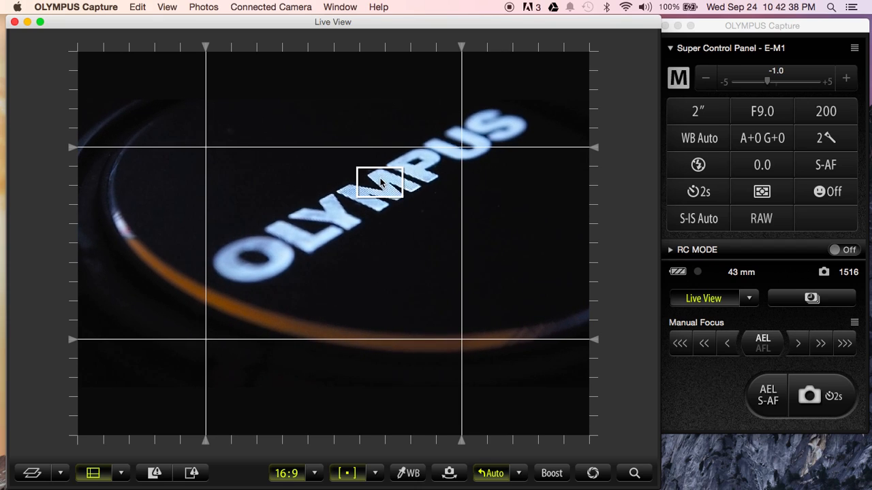
- Check the compensation setting beside the flash mode and the AF mode options, selecting S-AF
{"action": "left_click_drag", "start_coordinate": [766, 26], "coordinate": [765, 24]}
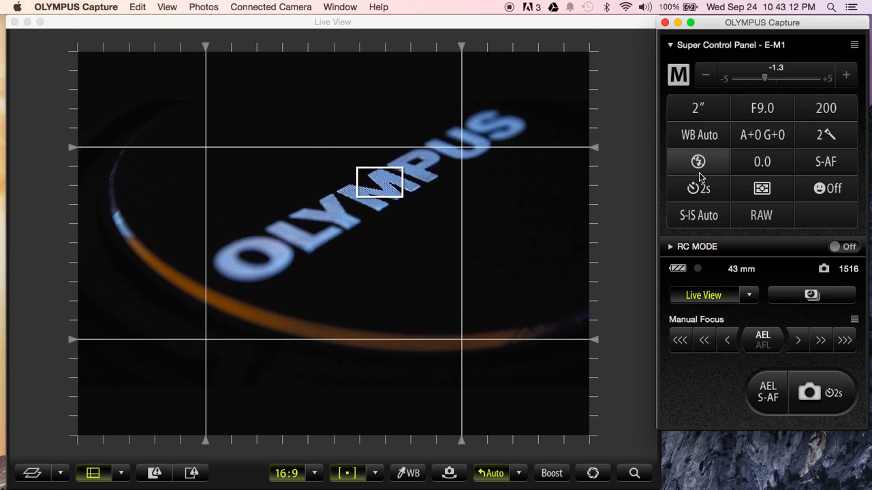
{"action": "left_click", "coordinate": [745, 166]}
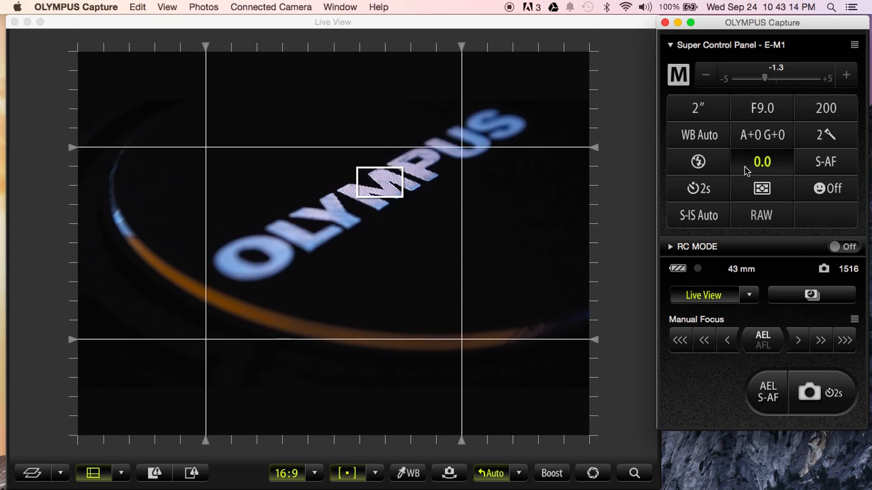
{"action": "left_click", "coordinate": [744, 166]}
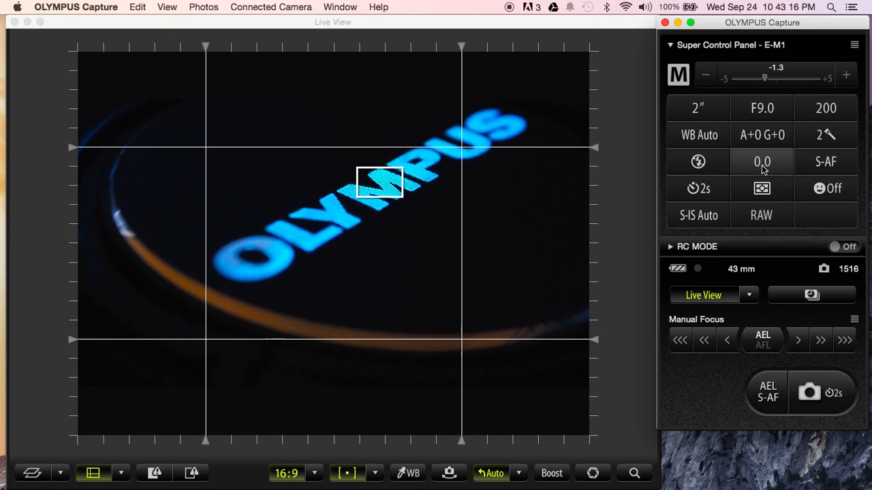
{"action": "left_click", "coordinate": [760, 169]}
{"action": "left_click", "coordinate": [774, 169]}
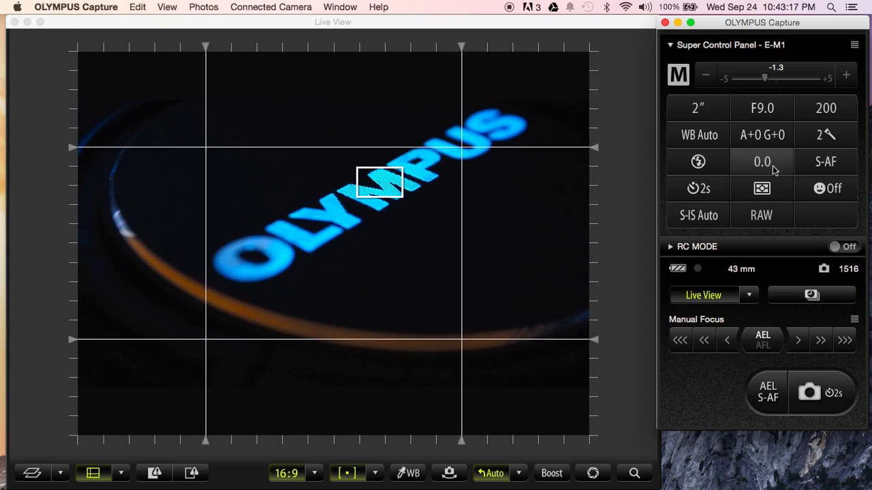
{"action": "left_click", "coordinate": [822, 175]}
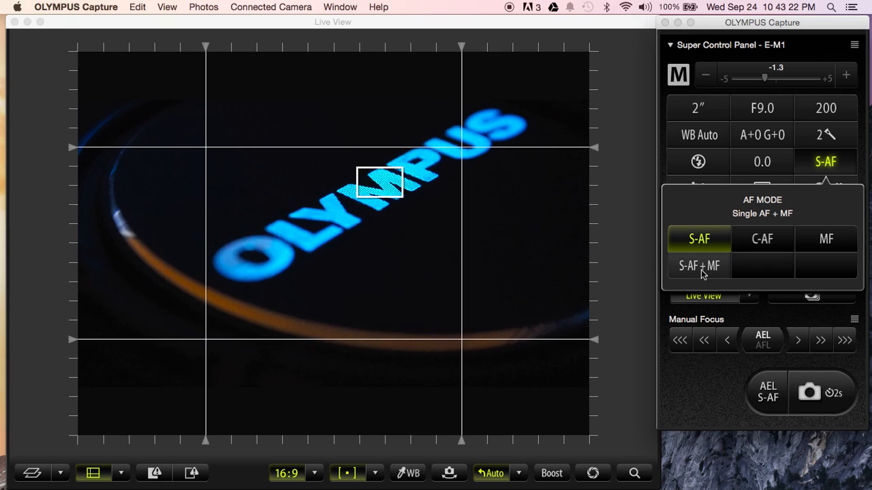
{"action": "left_click", "coordinate": [699, 239]}
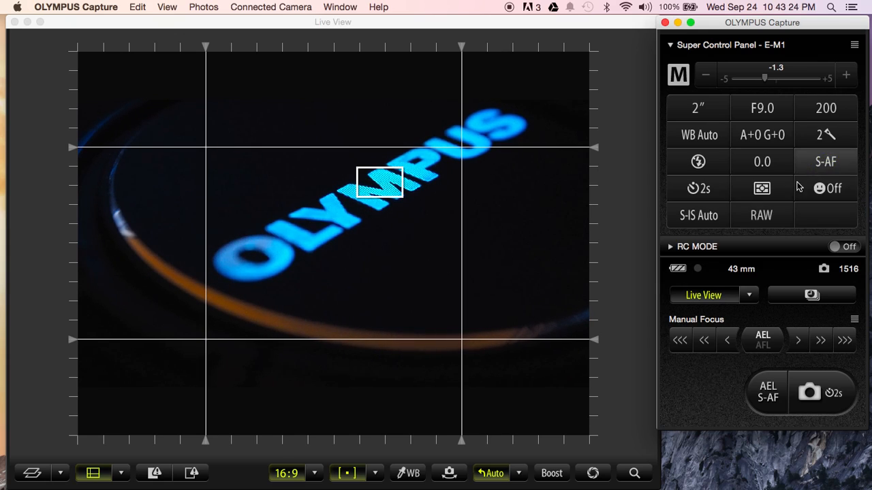
- Set the camera's drive mode to single-frame shooting in the Super Control Panel
{"action": "left_click", "coordinate": [698, 194]}
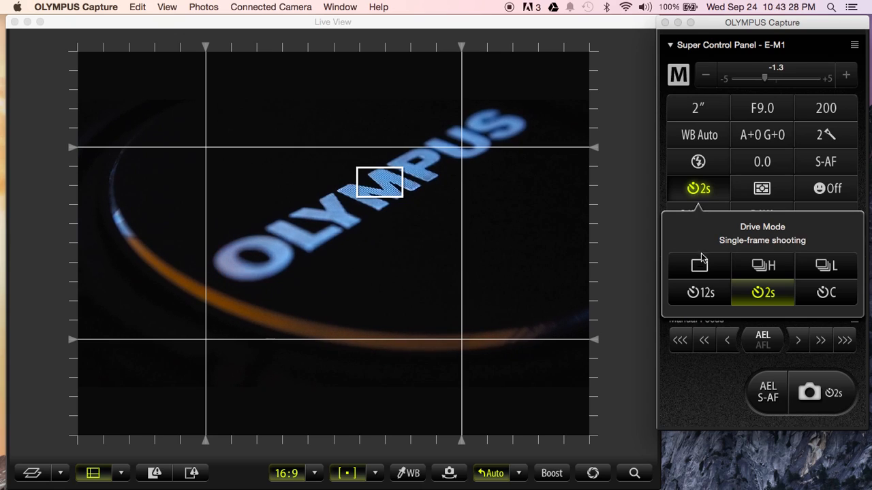
{"action": "left_click", "coordinate": [696, 267]}
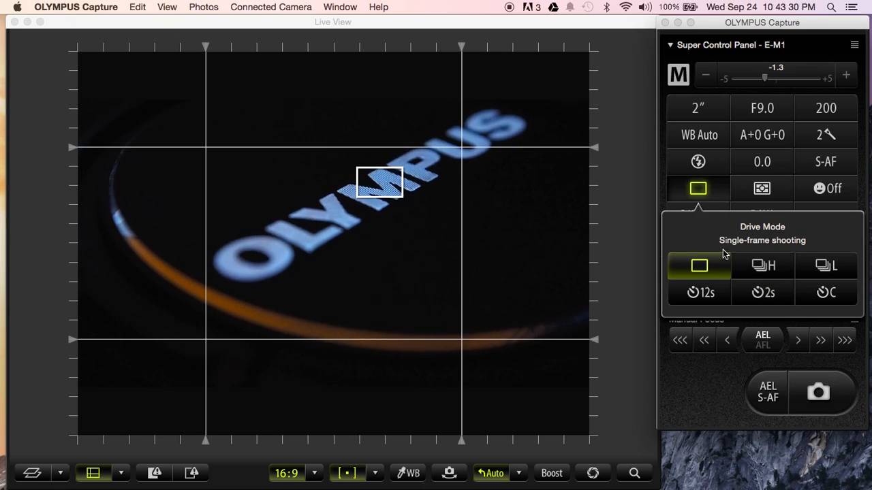
{"action": "left_click", "coordinate": [705, 192]}
{"action": "left_click", "coordinate": [706, 193]}
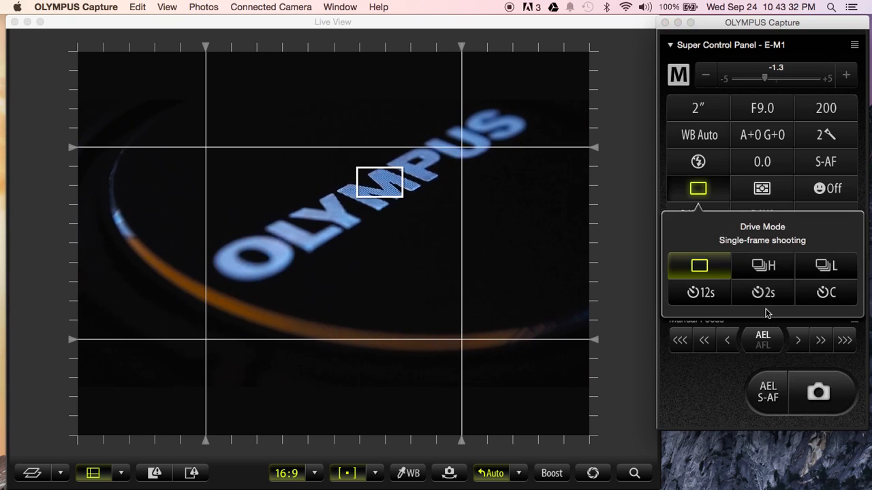
- Set the camera's drive mode to Self-timer 2 sec, comparing it with single-frame shooting
{"action": "left_click", "coordinate": [763, 293]}
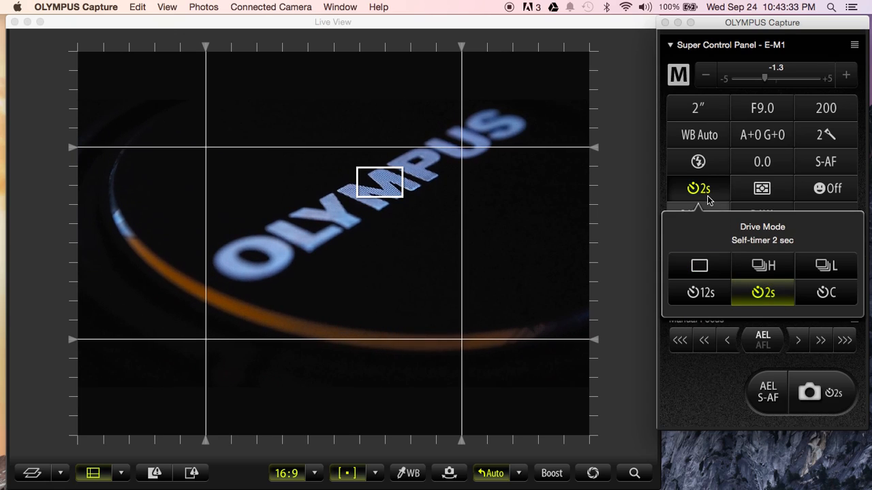
{"action": "left_click", "coordinate": [699, 264]}
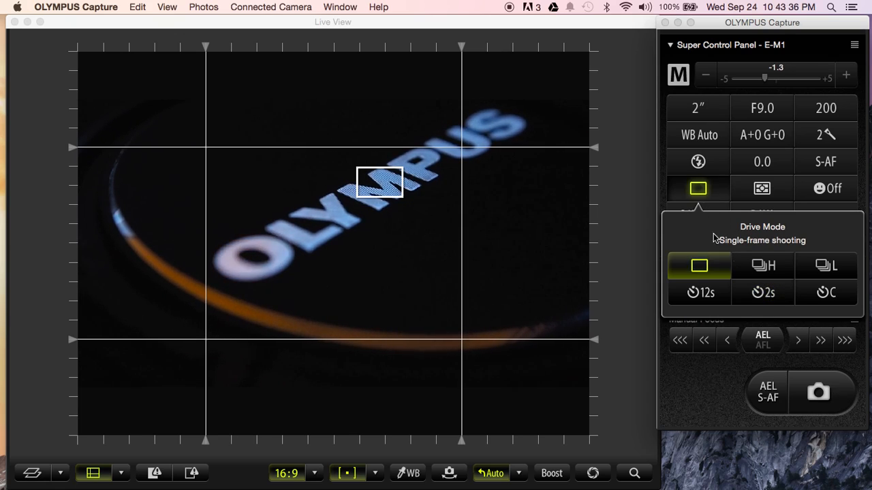
{"action": "left_click", "coordinate": [760, 295]}
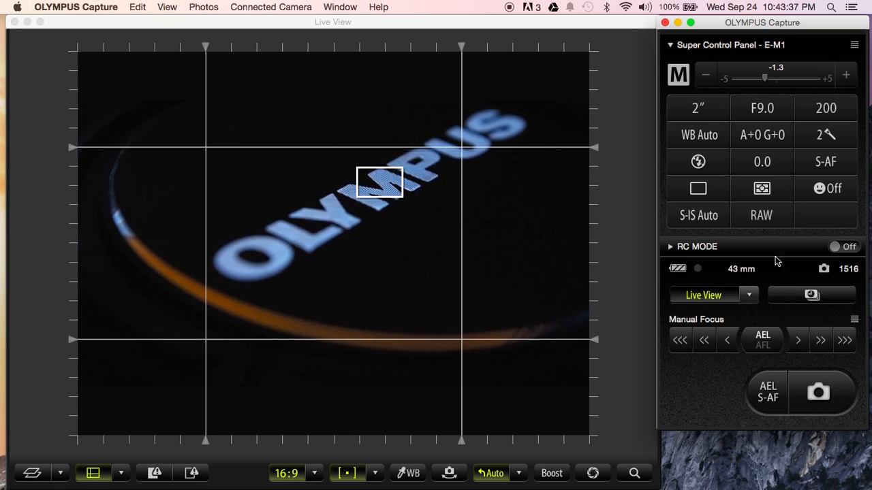
{"action": "left_click", "coordinate": [699, 193]}
{"action": "left_click", "coordinate": [761, 293]}
- Check the metering mode options with Digital ESP metering selected, and view the Face Priority AF options
{"action": "left_click", "coordinate": [761, 191]}
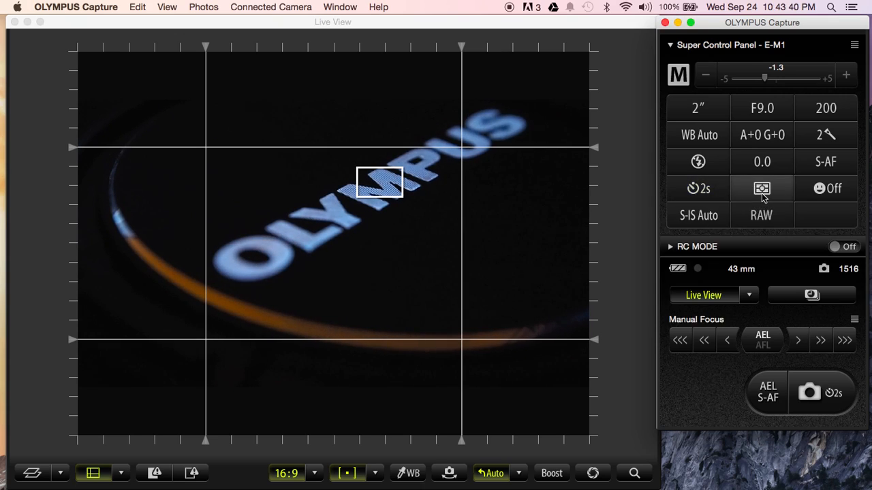
{"action": "left_click", "coordinate": [699, 266]}
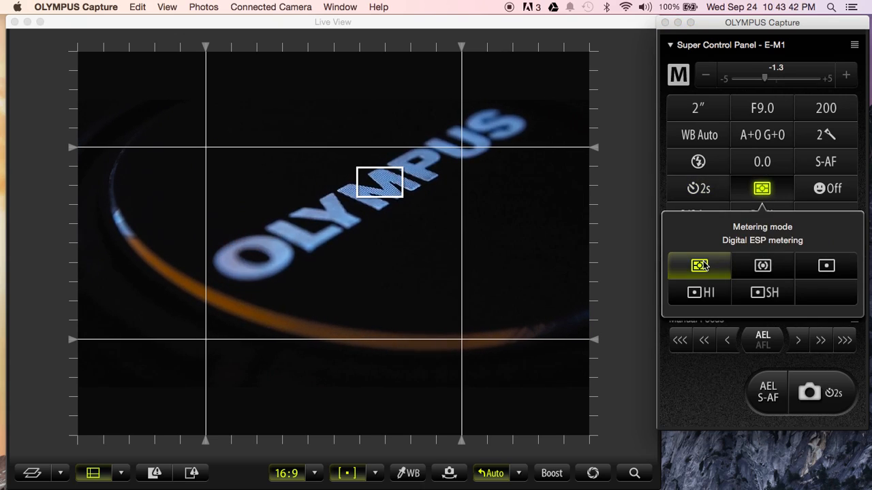
{"action": "left_click", "coordinate": [804, 197]}
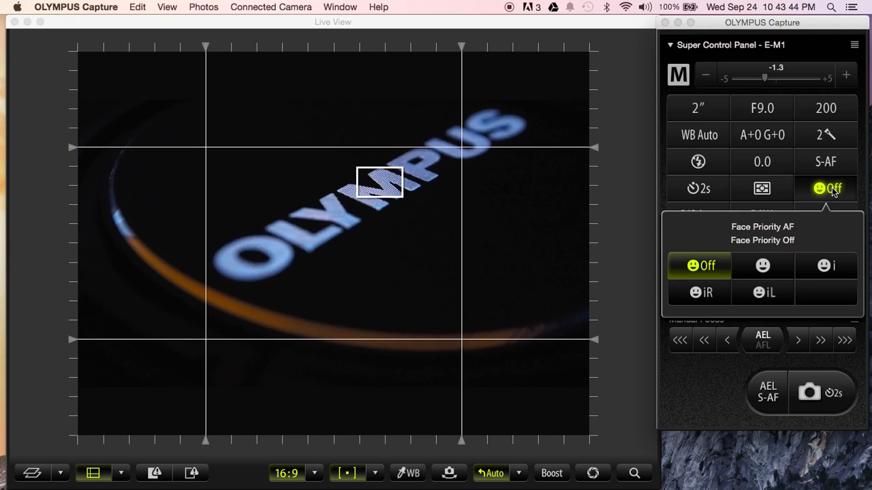
{"action": "left_click", "coordinate": [805, 192]}
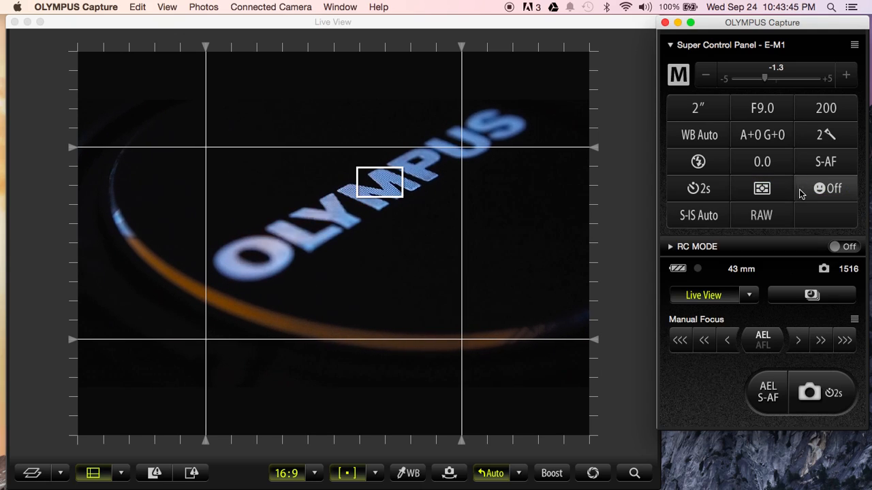
- Check the Image Stabilizer options and the RAW recording setting in the Super Control Panel
{"action": "left_click", "coordinate": [699, 222]}
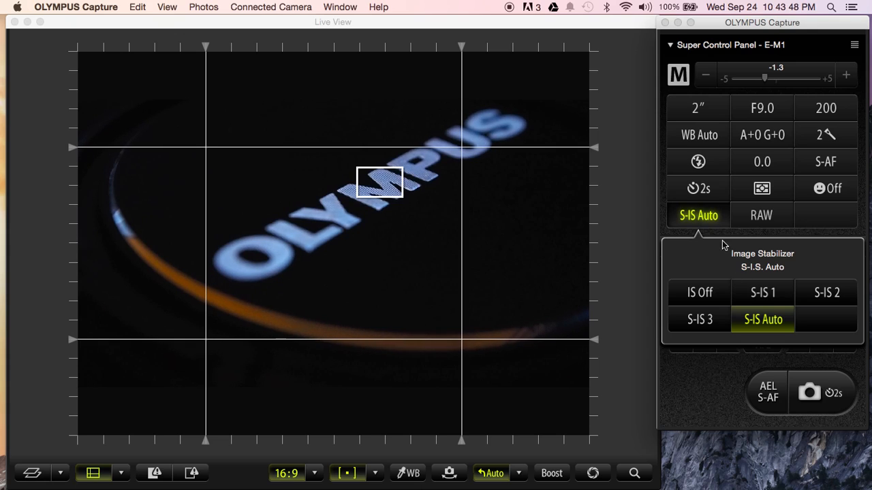
{"action": "left_click", "coordinate": [716, 222]}
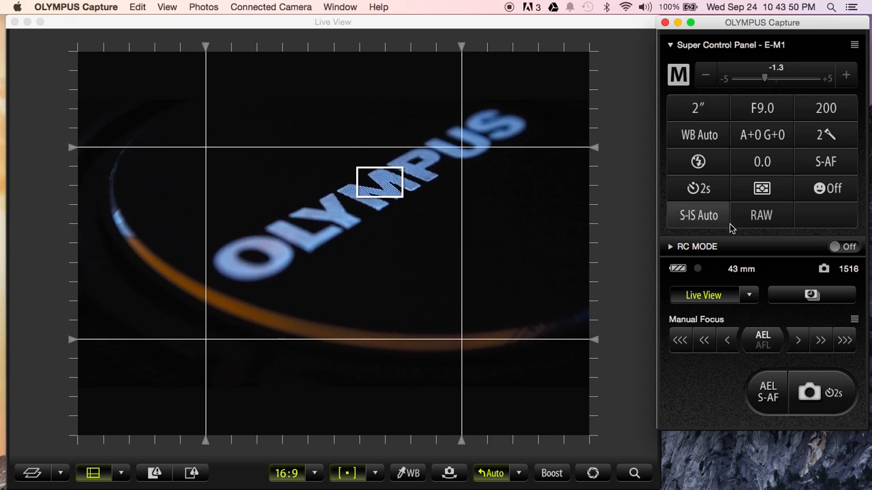
{"action": "left_click", "coordinate": [763, 216]}
{"action": "left_click", "coordinate": [761, 221]}
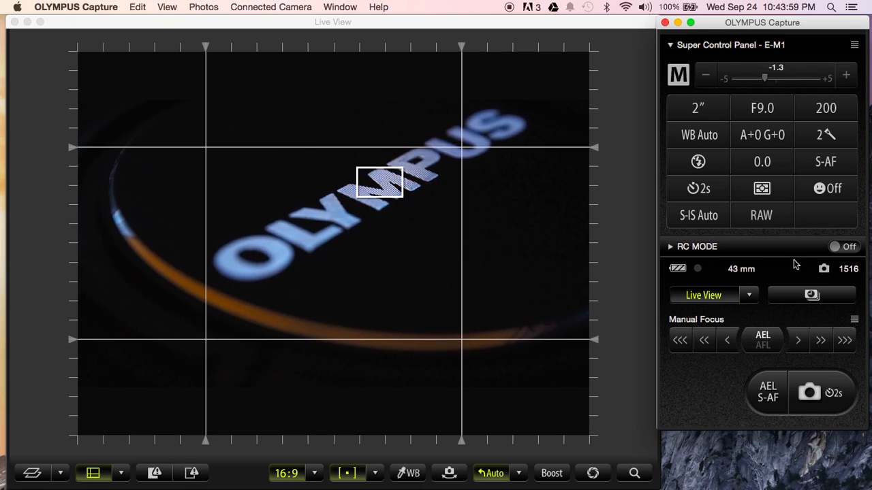
- Review the RC Mode flash settings and the available Live View sizes
{"action": "left_click", "coordinate": [670, 248]}
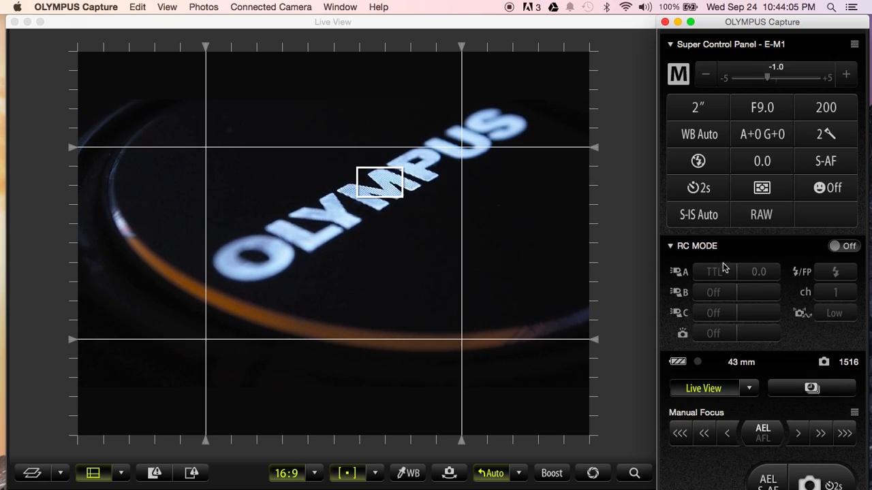
{"action": "left_click", "coordinate": [678, 248]}
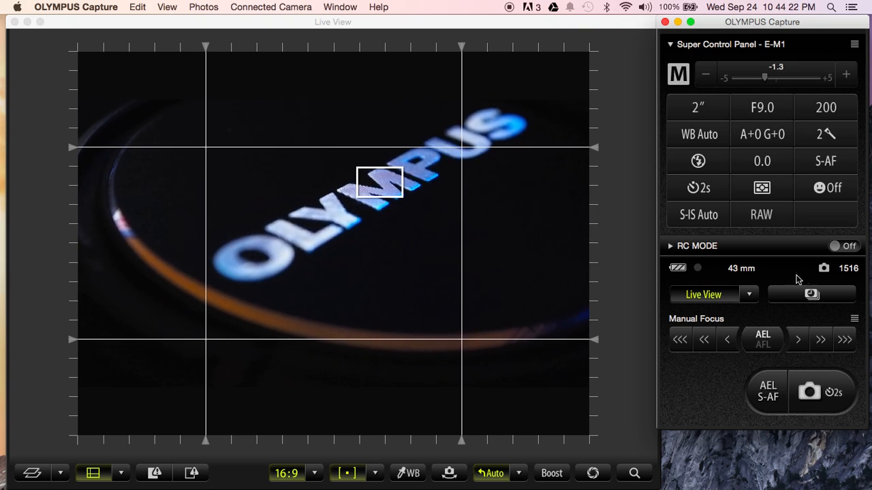
{"action": "left_click", "coordinate": [750, 296]}
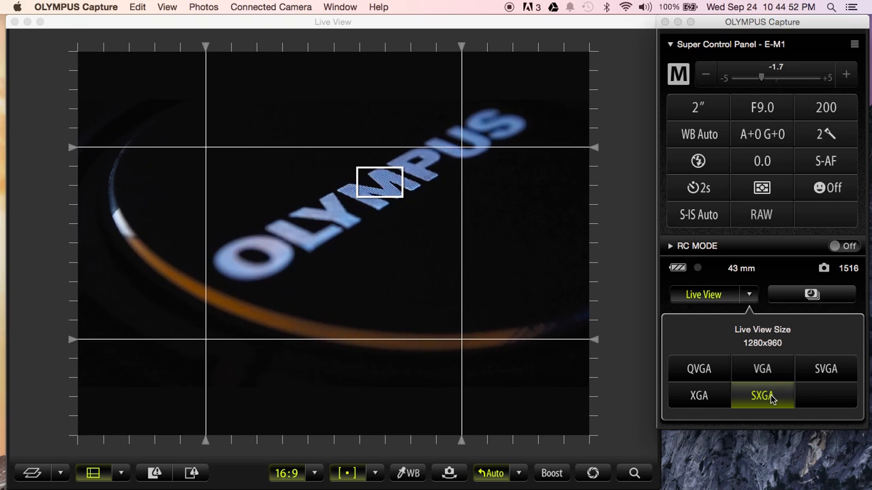
{"action": "left_click", "coordinate": [783, 275]}
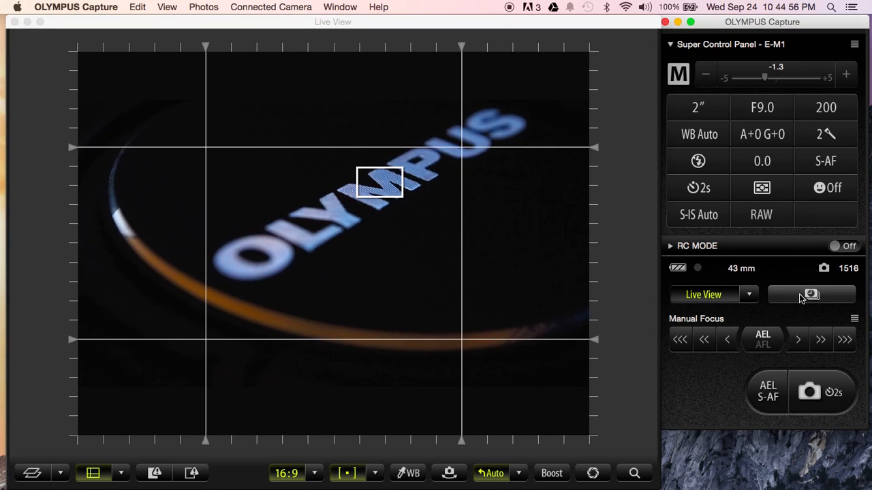
- Review the Interval Shooting settings for the shooting interval, stop conditions and start date, without starting a session
{"action": "left_click", "coordinate": [801, 297]}
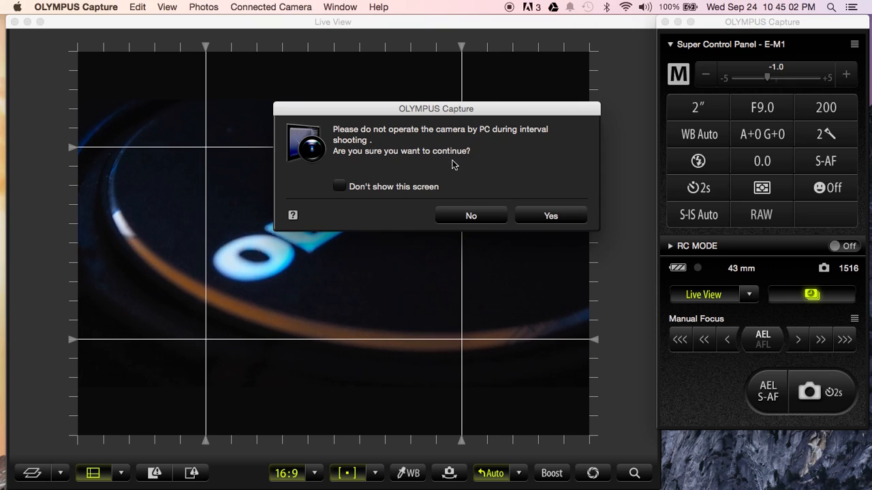
{"action": "left_click", "coordinate": [548, 217]}
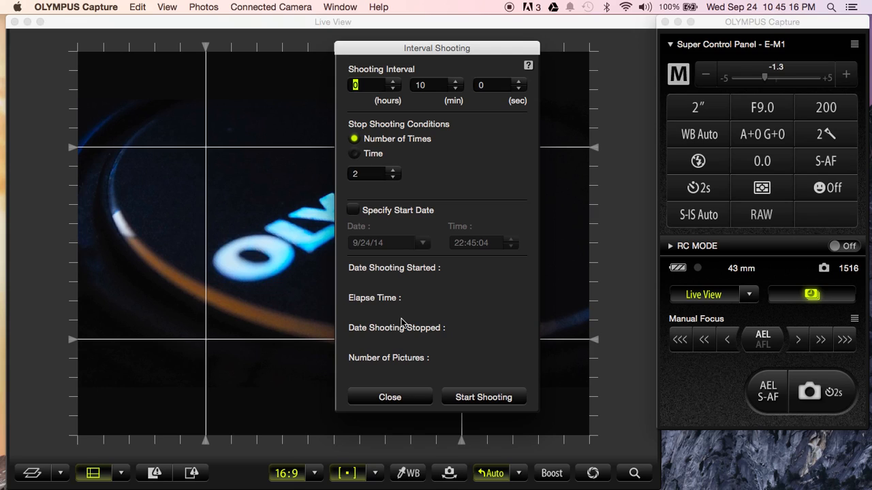
{"action": "left_click", "coordinate": [406, 399]}
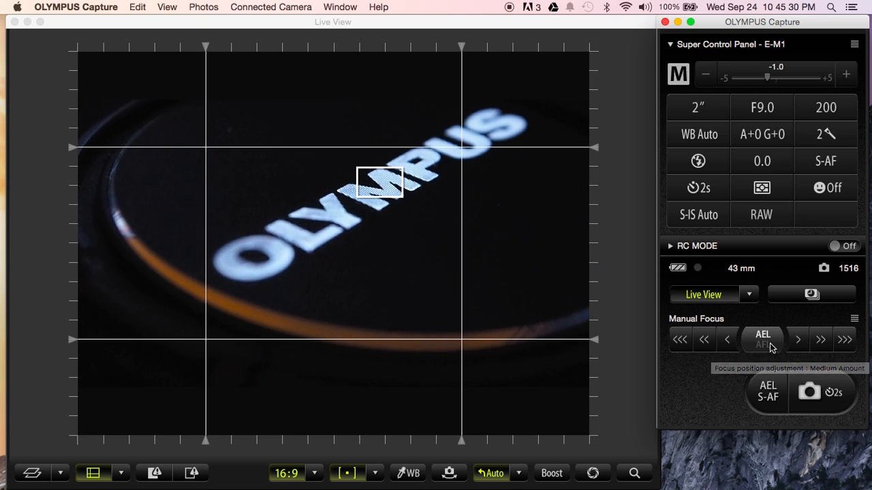
- Review the three focus drive amounts in the manual focus adjustment settings, uncovering the Live View image, and cancel without changes
{"action": "left_click", "coordinate": [856, 321]}
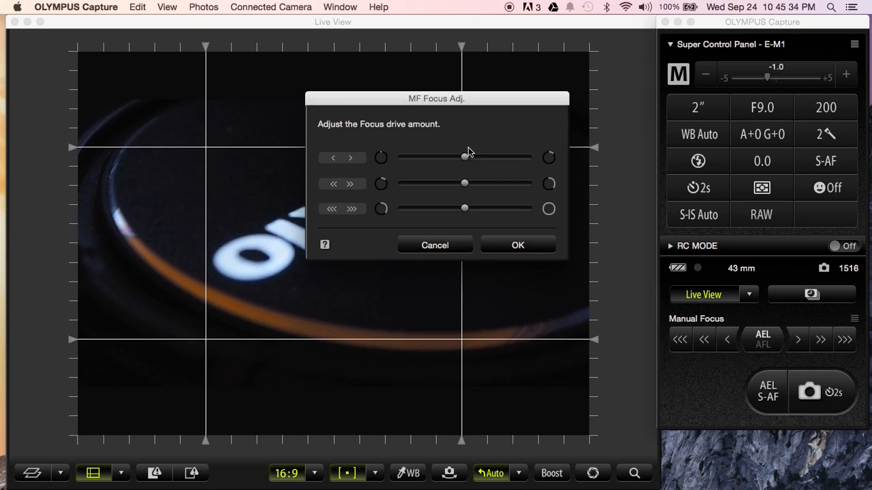
{"action": "left_click_drag", "start_coordinate": [453, 101], "coordinate": [582, 304]}
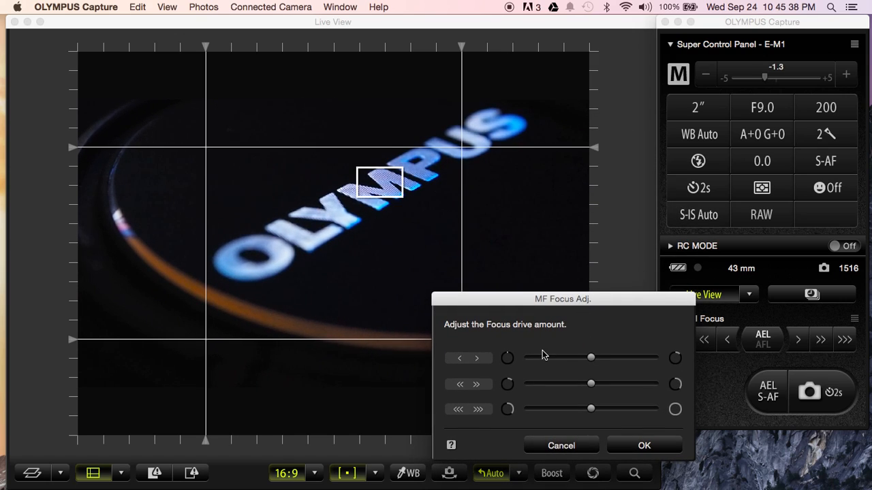
{"action": "mouse_move", "coordinate": [591, 360]}
{"action": "left_mouse_down"}
{"action": "mouse_move", "coordinate": [530, 358]}
{"action": "mouse_move", "coordinate": [633, 356]}
{"action": "mouse_move", "coordinate": [592, 360]}
{"action": "left_mouse_up"}
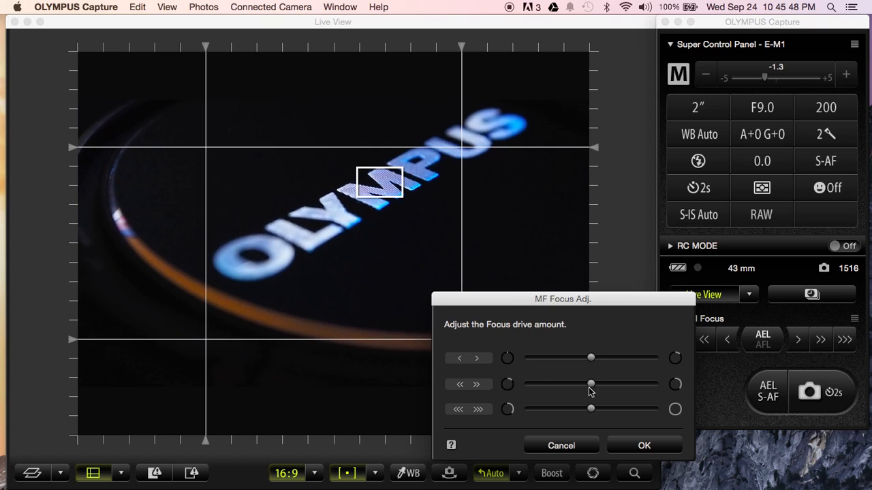
{"action": "mouse_move", "coordinate": [590, 408]}
{"action": "left_mouse_down"}
{"action": "mouse_move", "coordinate": [638, 408]}
{"action": "mouse_move", "coordinate": [585, 413]}
{"action": "left_mouse_up"}
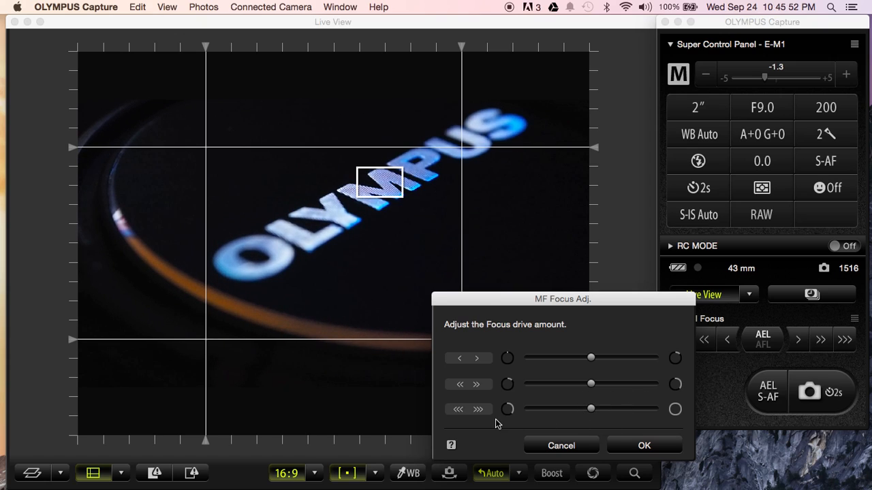
{"action": "left_click", "coordinate": [561, 445]}
- Defocus the image by one medium manual-focus step and refocus on the letter M of OLYMPUS using repeated small steps
{"action": "left_click", "coordinate": [820, 341]}
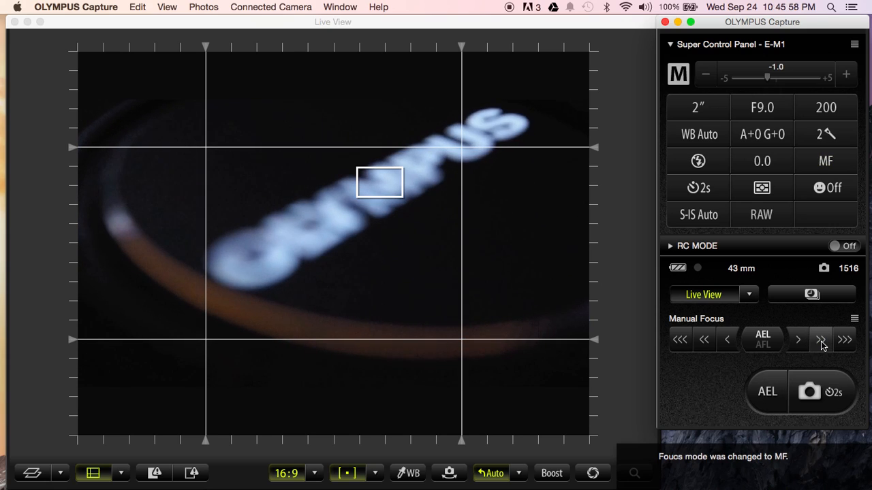
{"action": "left_click", "coordinate": [727, 340]}
{"action": "left_click", "coordinate": [729, 344]}
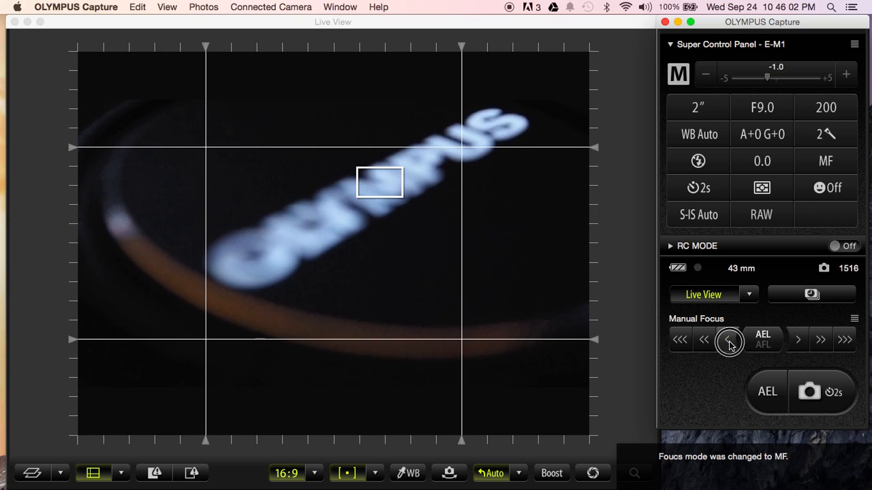
{"action": "left_click", "coordinate": [729, 344]}
{"action": "left_click", "coordinate": [729, 344]}
{"action": "left_click", "coordinate": [729, 344]}
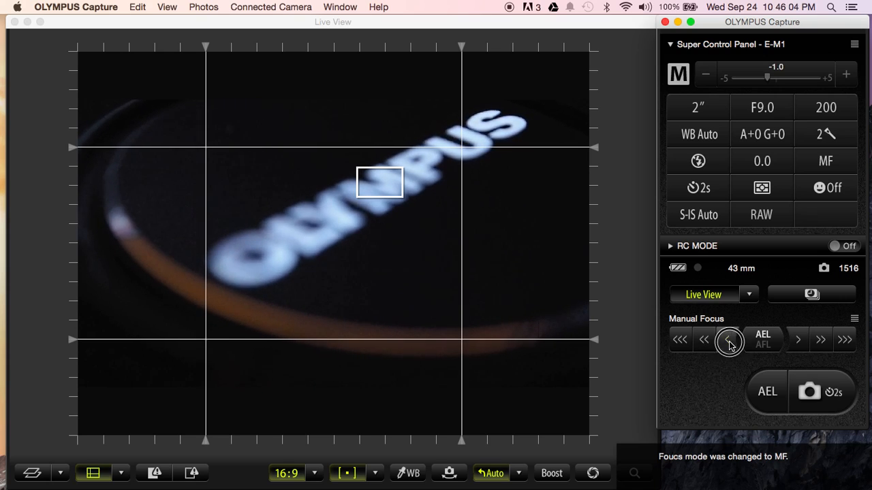
{"action": "left_click", "coordinate": [729, 344]}
{"action": "left_click", "coordinate": [729, 344]}
{"action": "left_click", "coordinate": [729, 344]}
{"action": "left_click", "coordinate": [728, 343]}
{"action": "left_click", "coordinate": [729, 344]}
{"action": "left_click", "coordinate": [729, 344]}
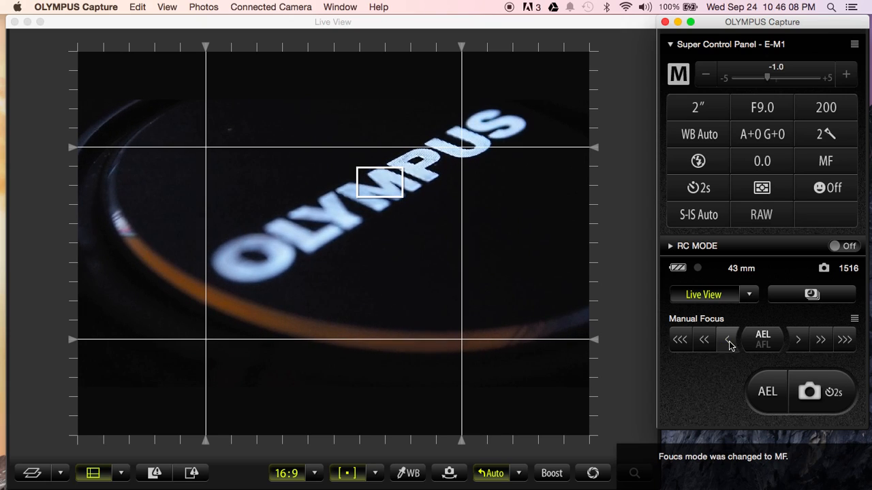
{"action": "left_click", "coordinate": [729, 341]}
{"action": "left_click", "coordinate": [729, 342]}
{"action": "left_click", "coordinate": [729, 342]}
{"action": "left_click", "coordinate": [728, 342]}
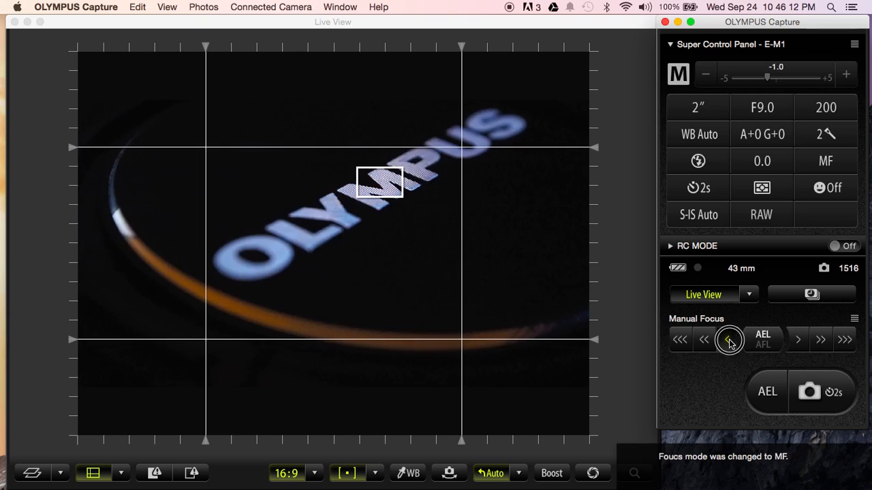
{"action": "left_click", "coordinate": [729, 342]}
{"action": "left_click", "coordinate": [800, 344]}
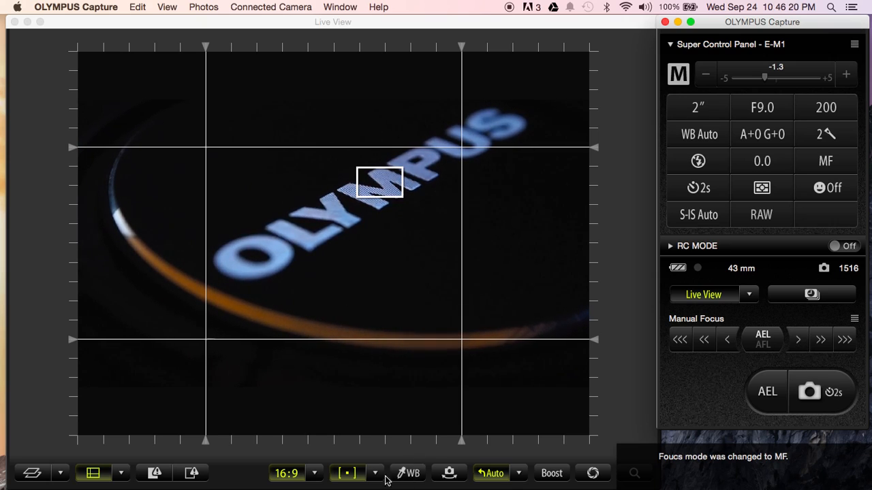
- Demonstrate the shadow and highlight warnings in Live View by switching each on and off, leaving both off
{"action": "left_click", "coordinate": [195, 476]}
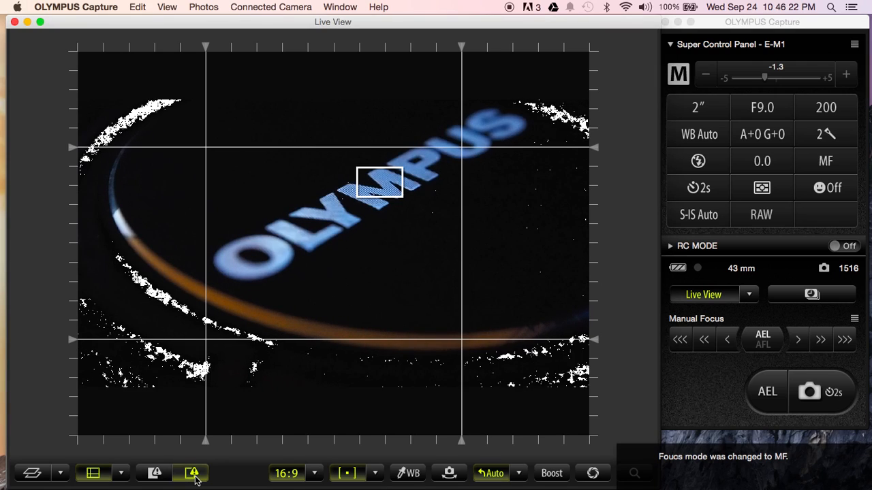
{"action": "left_click", "coordinate": [195, 477]}
{"action": "left_click", "coordinate": [195, 479]}
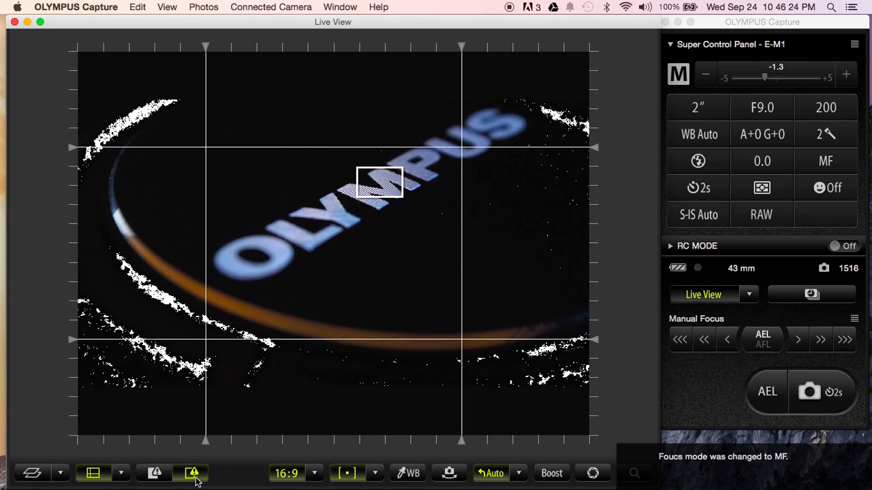
{"action": "left_click", "coordinate": [160, 477]}
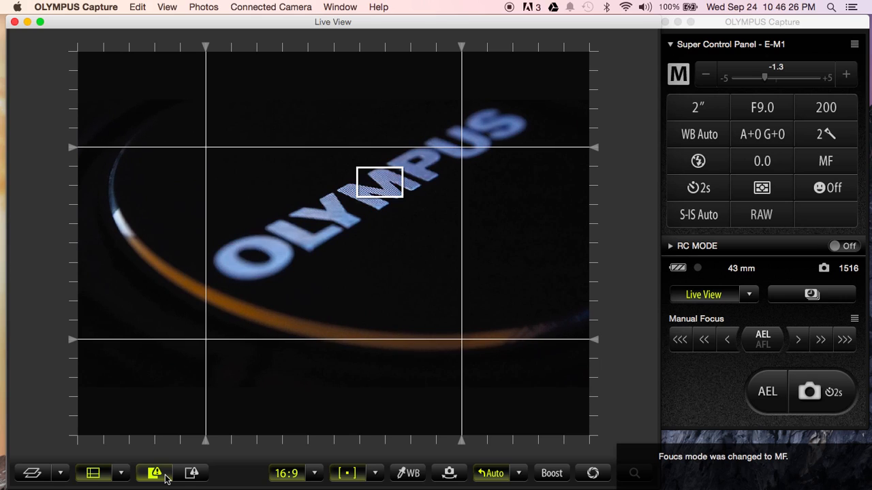
{"action": "left_click", "coordinate": [166, 478]}
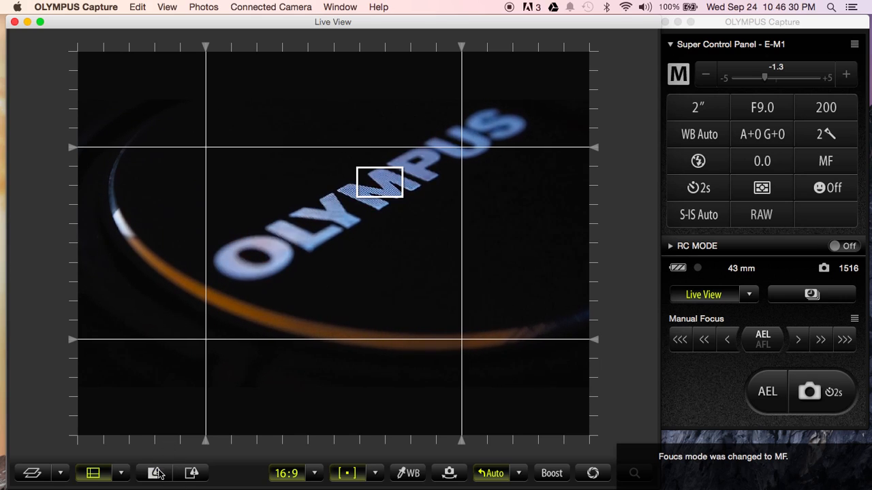
{"action": "left_click", "coordinate": [191, 472]}
{"action": "left_click", "coordinate": [191, 473]}
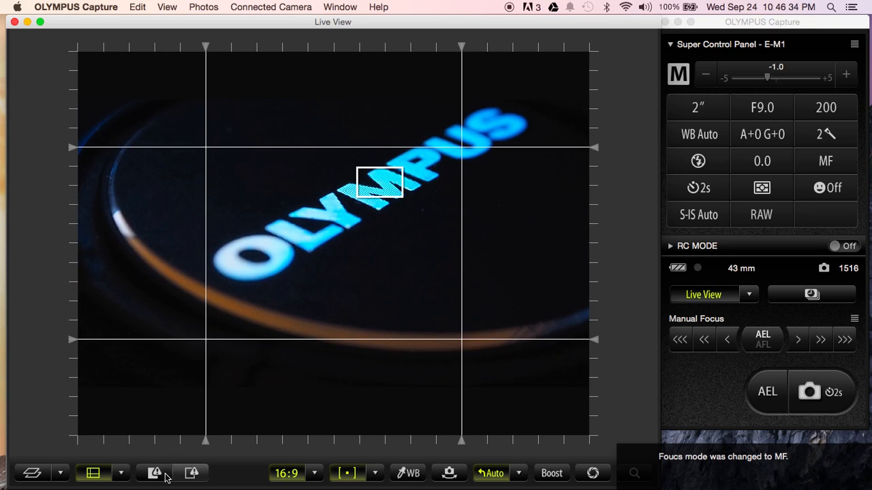
{"action": "left_click", "coordinate": [159, 477]}
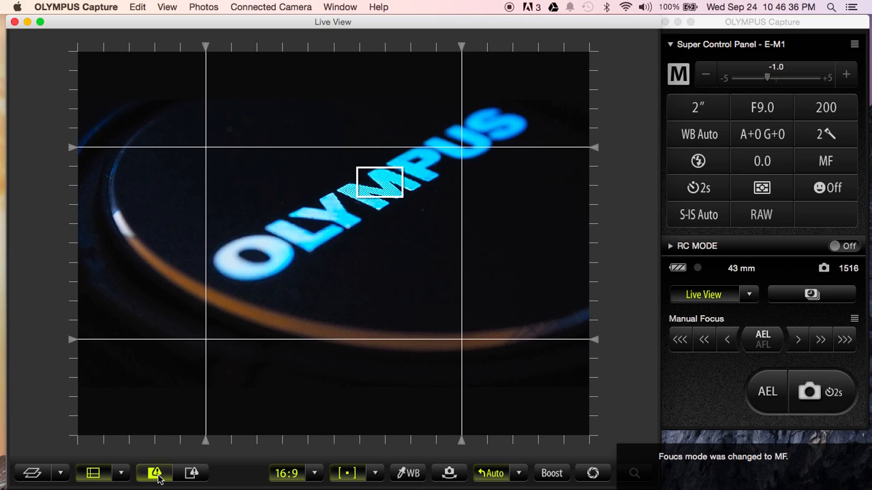
{"action": "left_click", "coordinate": [159, 477]}
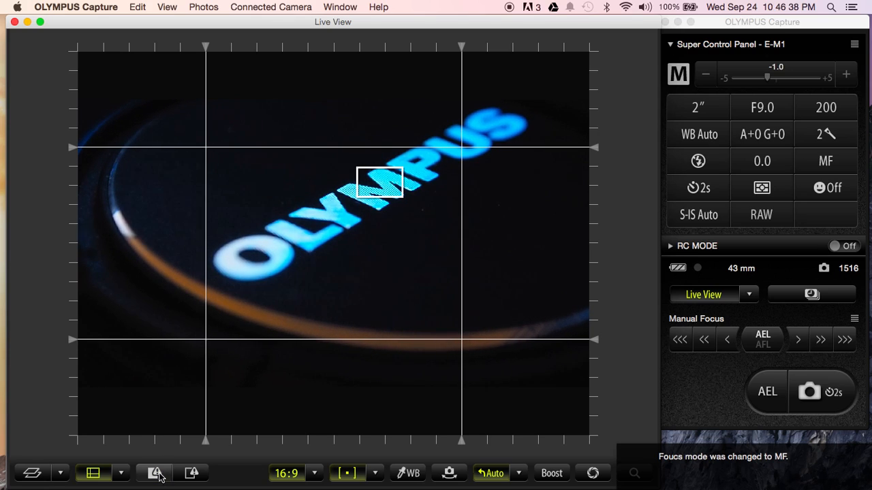
- Review the overlay image and grid options, including the direction, style and color for adding a grid, and cancel without adding one
{"action": "left_click", "coordinate": [122, 473]}
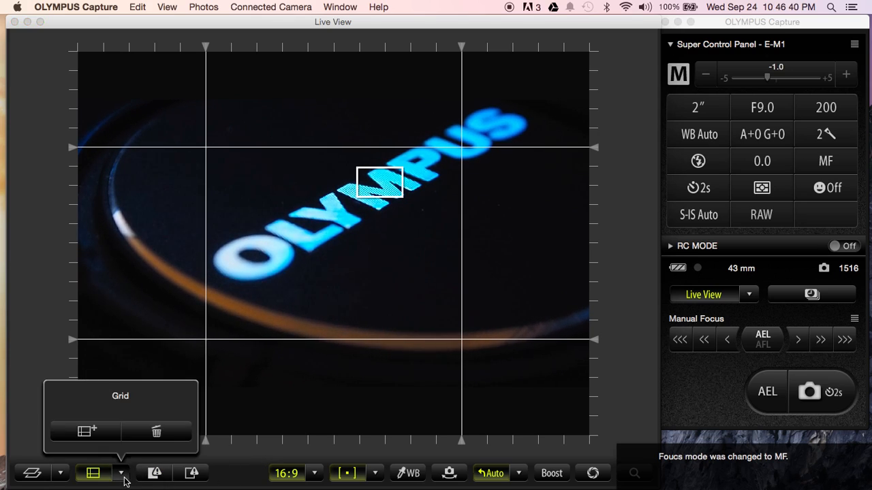
{"action": "left_click", "coordinate": [60, 474]}
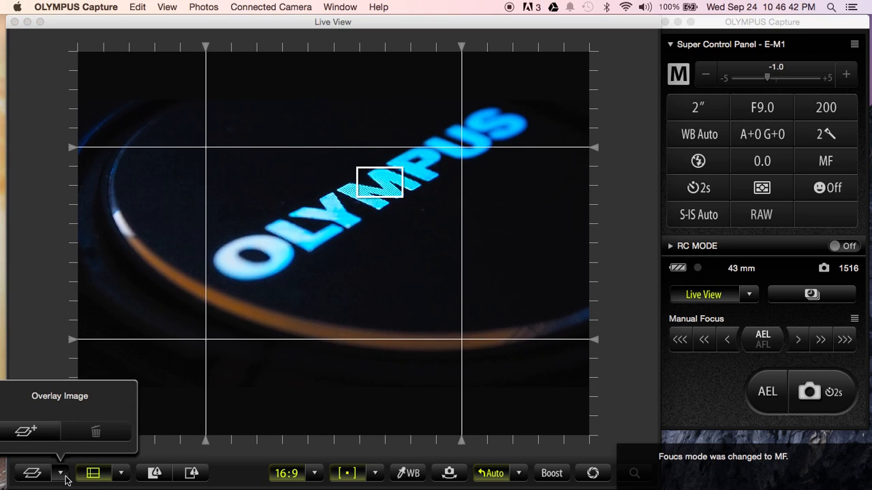
{"action": "left_click", "coordinate": [122, 474]}
{"action": "left_click", "coordinate": [121, 473]}
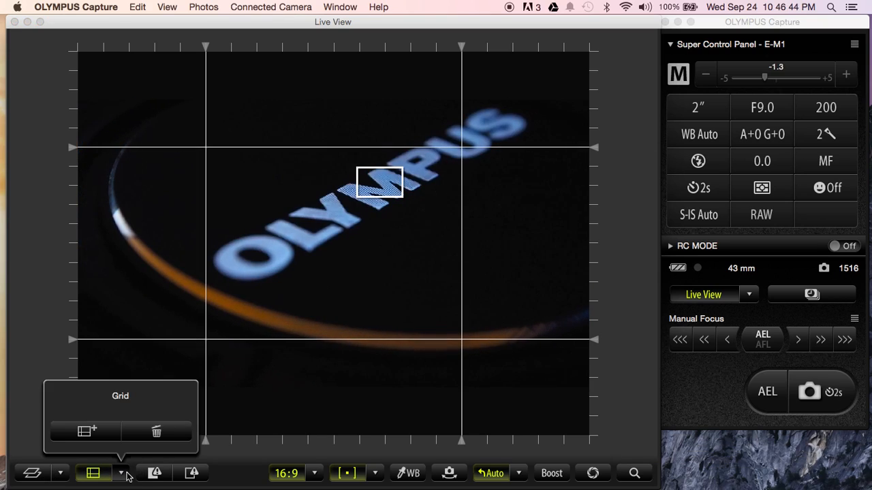
{"action": "left_click", "coordinate": [87, 431]}
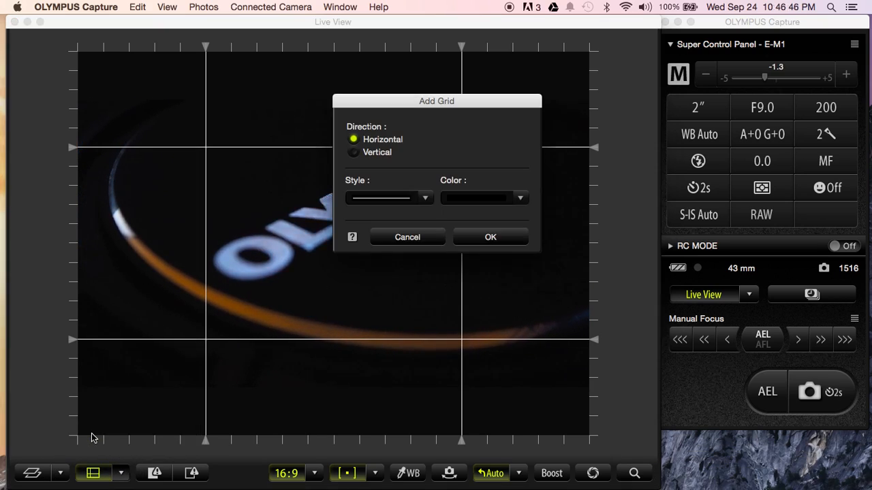
{"action": "left_click", "coordinate": [406, 237]}
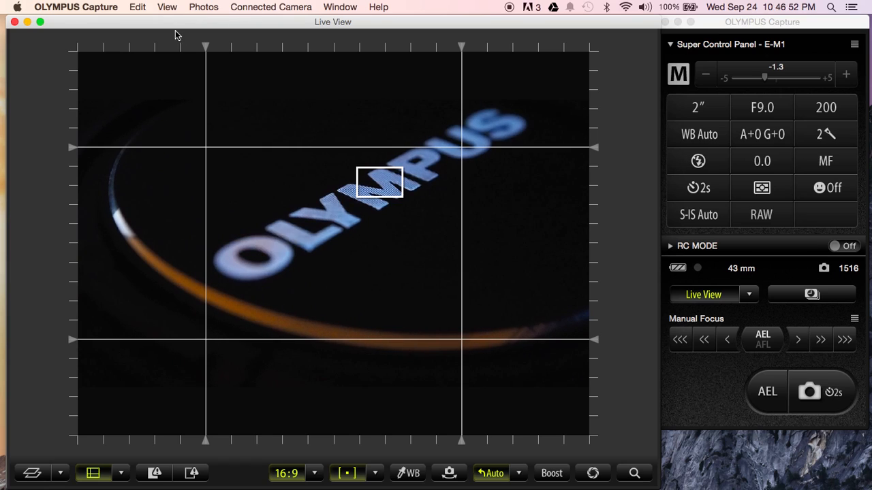
{"action": "left_click", "coordinate": [169, 9]}
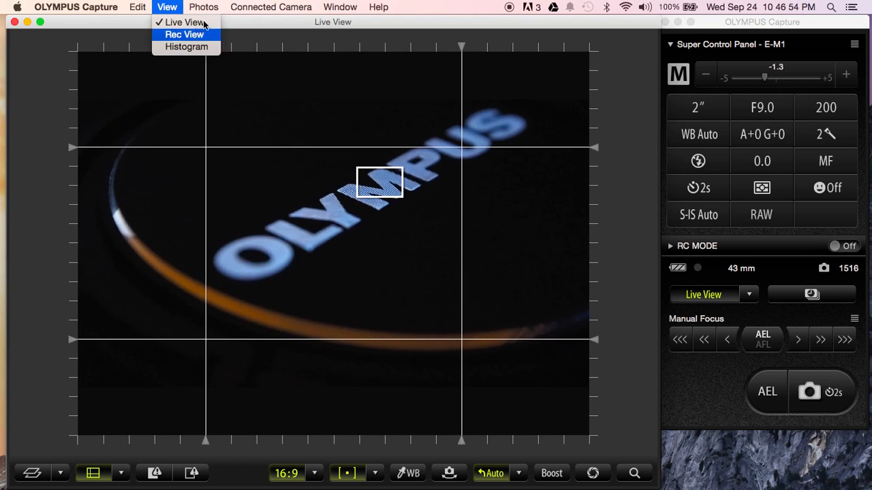
{"action": "mouse_move", "coordinate": [212, 15]}
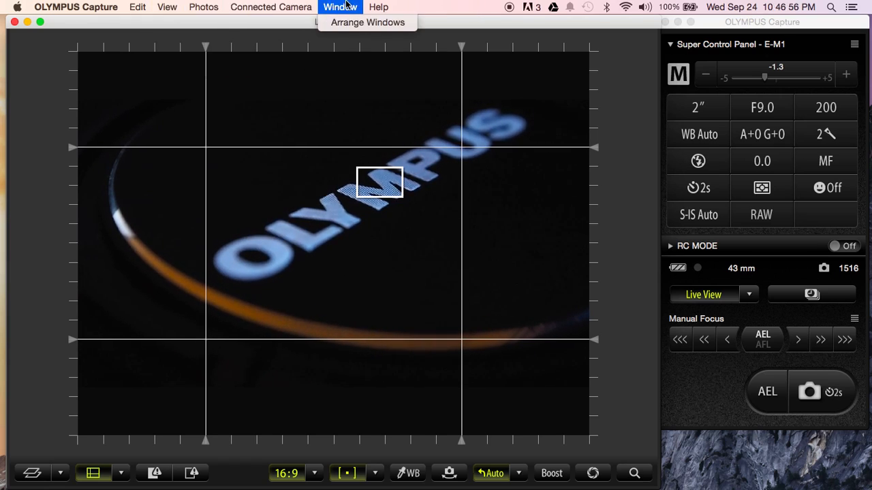
{"action": "mouse_move", "coordinate": [136, 11]}
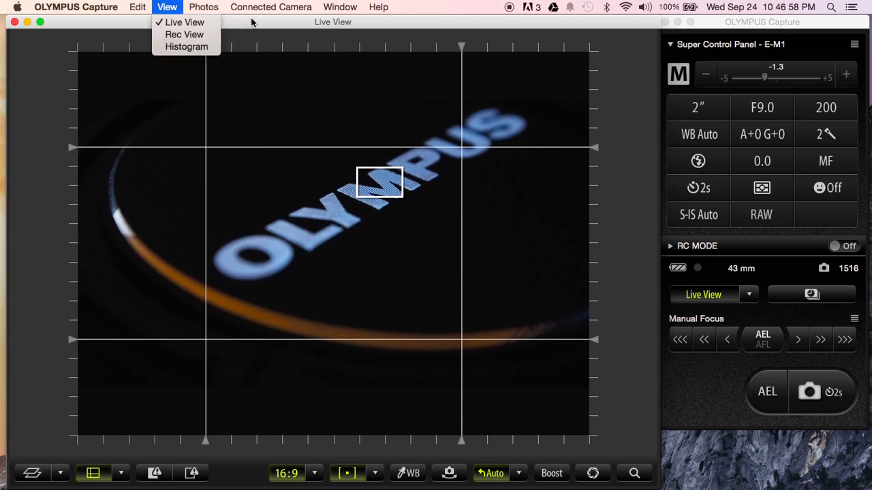
{"action": "left_click", "coordinate": [457, 22]}
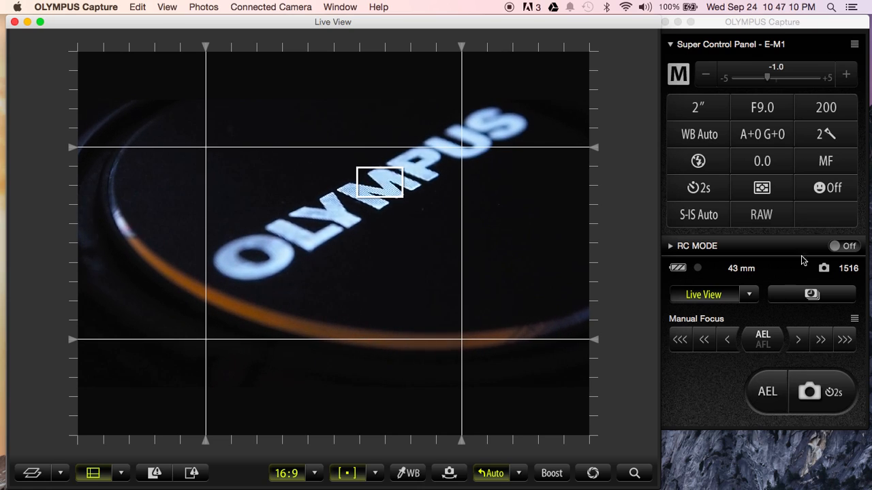
- Set the AF mode to S-AF and autofocus with the AF target on the letter M of OLYMPUS
{"action": "left_click", "coordinate": [826, 161]}
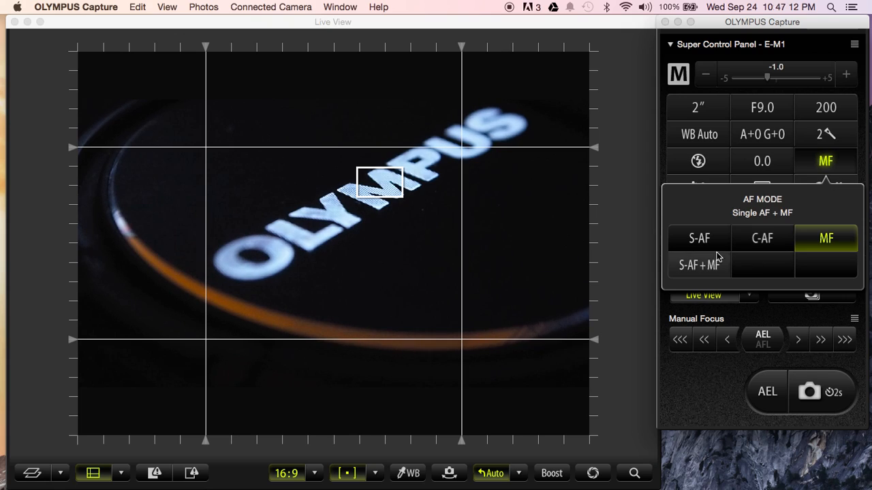
{"action": "left_click", "coordinate": [701, 240]}
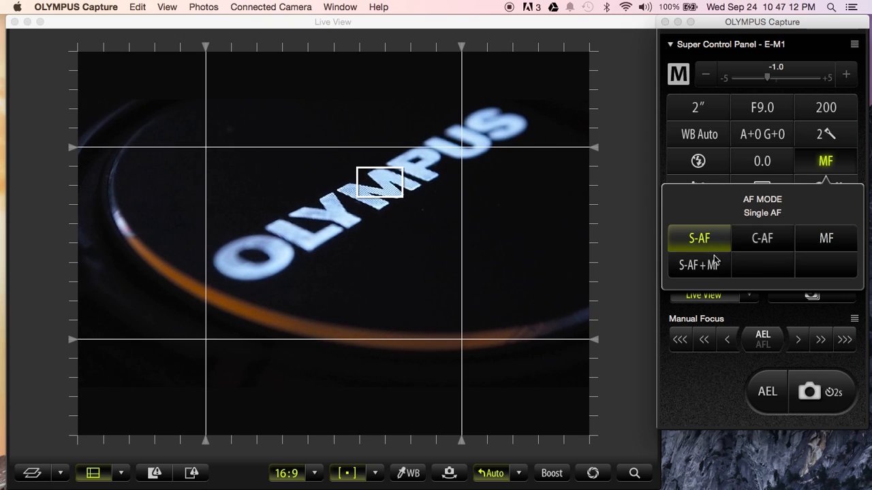
{"action": "left_click", "coordinate": [781, 366]}
{"action": "left_click", "coordinate": [779, 389]}
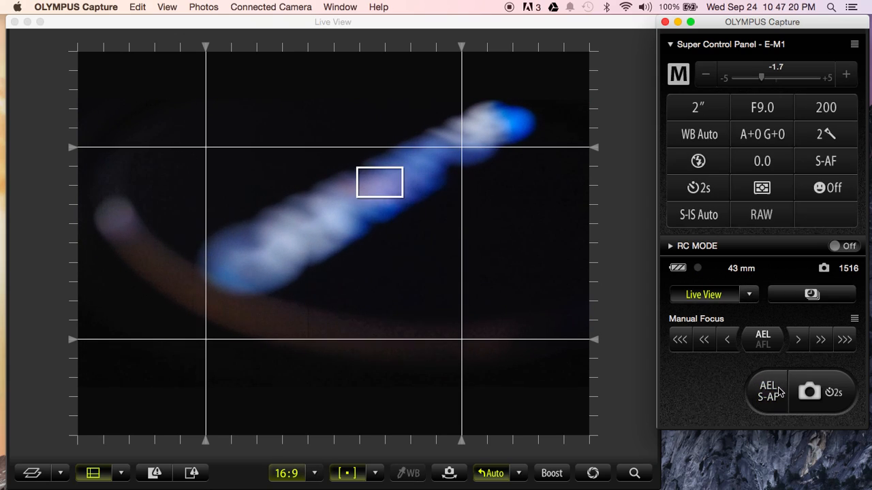
{"action": "left_click", "coordinate": [774, 401]}
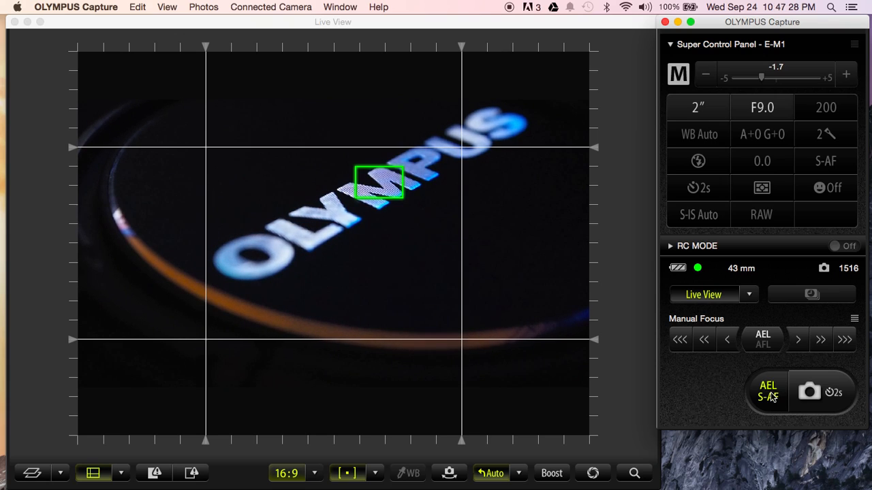
- Release the focus lock, move the AF target onto the letter O of OLYMPUS and refocus there
{"action": "left_click", "coordinate": [264, 259]}
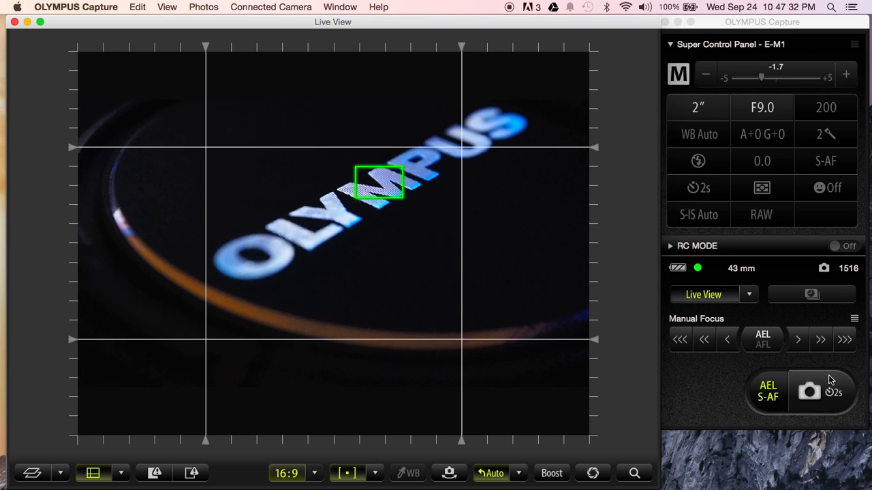
{"action": "left_click", "coordinate": [774, 401]}
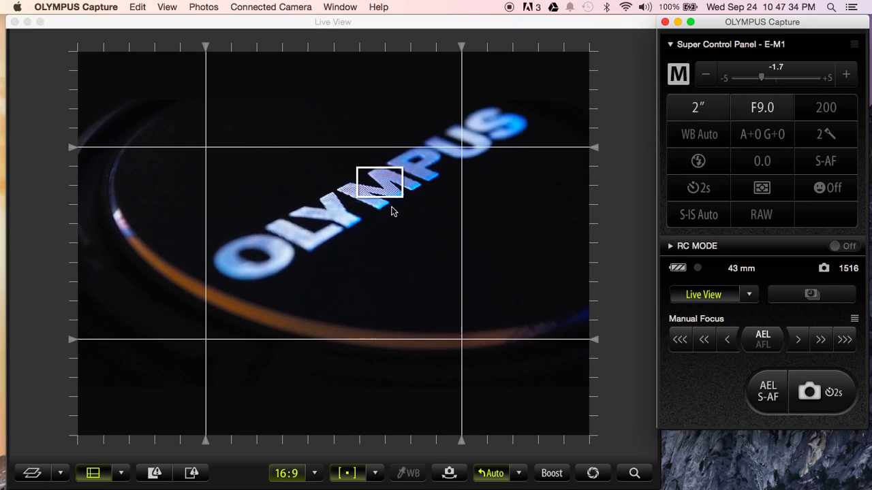
{"action": "left_click", "coordinate": [340, 226]}
{"action": "left_click_drag", "start_coordinate": [340, 227], "coordinate": [255, 261]}
{"action": "left_click_drag", "start_coordinate": [381, 192], "coordinate": [223, 273]}
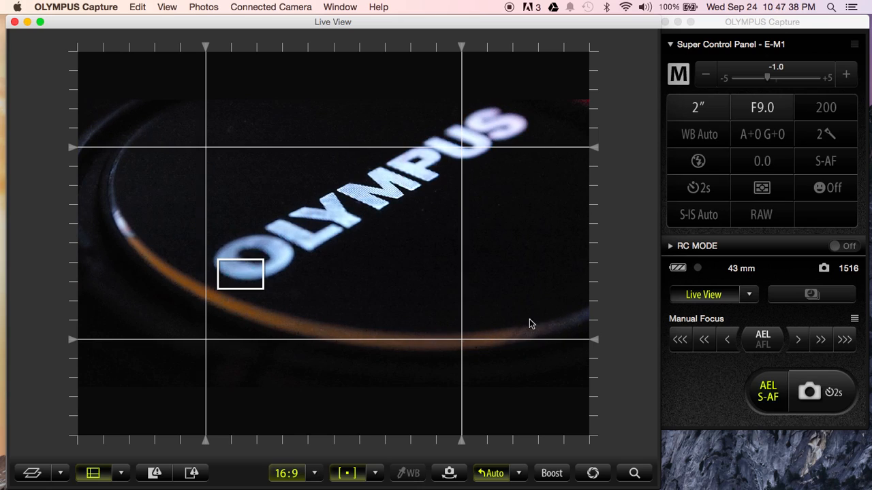
{"action": "left_click_drag", "start_coordinate": [320, 275], "coordinate": [241, 246]}
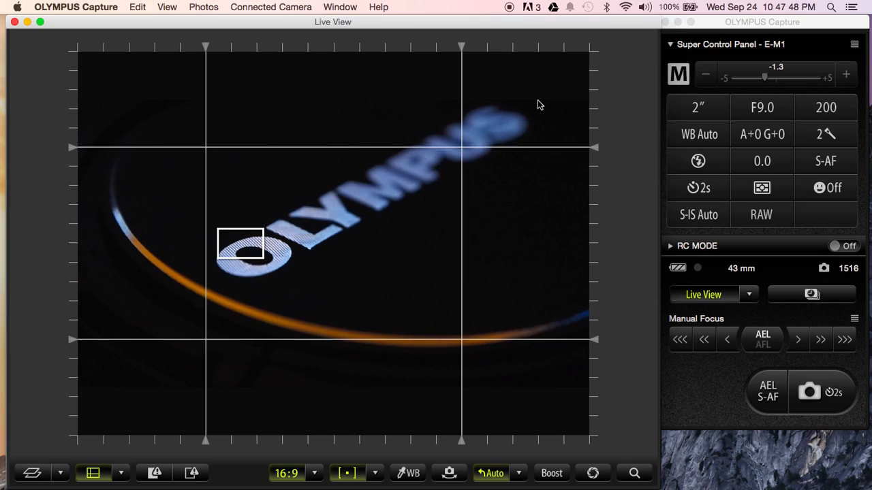
- Shorten the shutter speed to 1.3" to darken the Live View image
{"action": "left_click", "coordinate": [698, 117]}
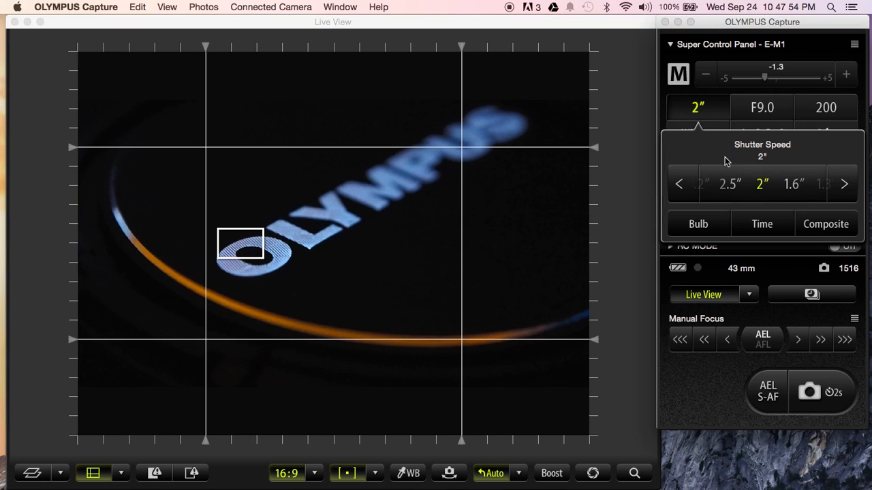
{"action": "left_click", "coordinate": [846, 184]}
{"action": "left_click", "coordinate": [794, 185]}
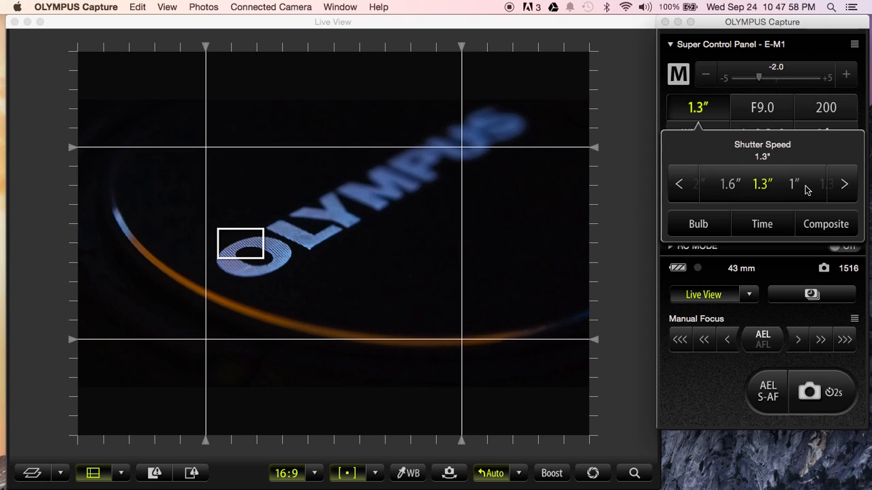
{"action": "left_click", "coordinate": [520, 124]}
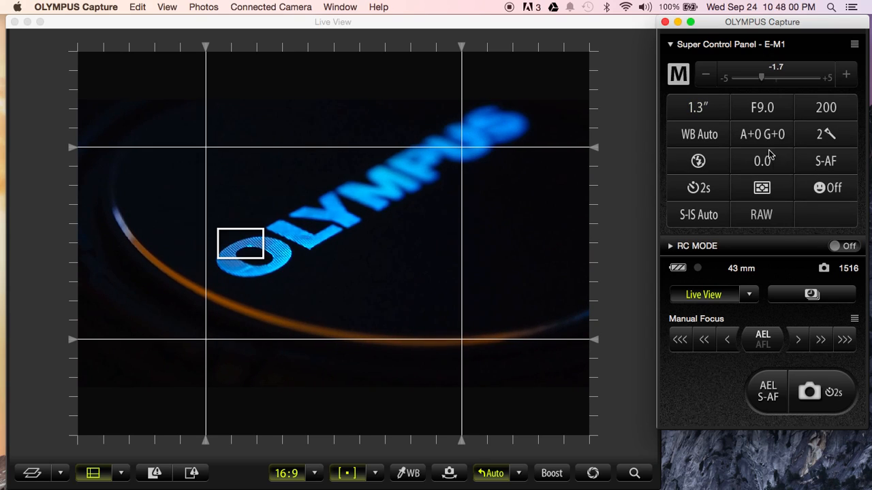
- Shorten the shutter speed further to 4 (a quarter of a second)
{"action": "left_click", "coordinate": [710, 114]}
{"action": "left_click", "coordinate": [843, 186]}
{"action": "left_click", "coordinate": [844, 185]}
{"action": "left_click", "coordinate": [843, 185]}
{"action": "left_click", "coordinate": [843, 186]}
{"action": "left_click", "coordinate": [844, 186]}
{"action": "left_click", "coordinate": [795, 185]}
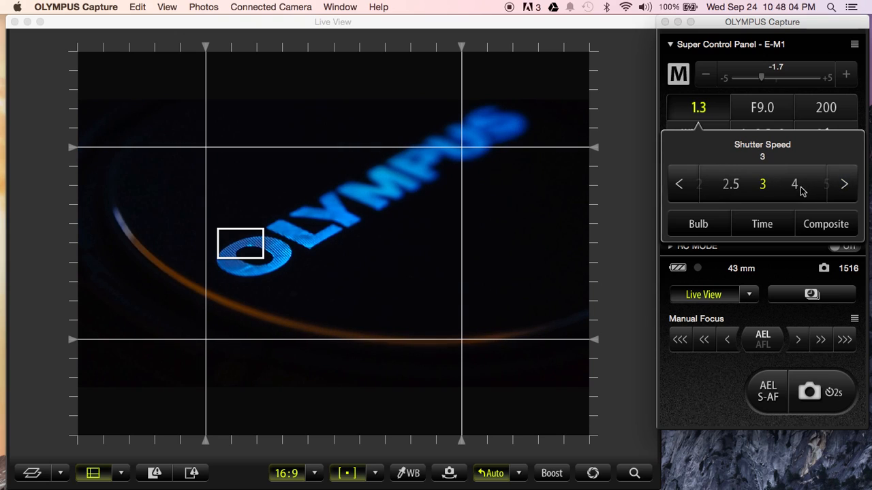
{"action": "left_click", "coordinate": [796, 186]}
- Lengthen the shutter speed to 4" to brighten the Live View image
{"action": "left_click", "coordinate": [680, 187]}
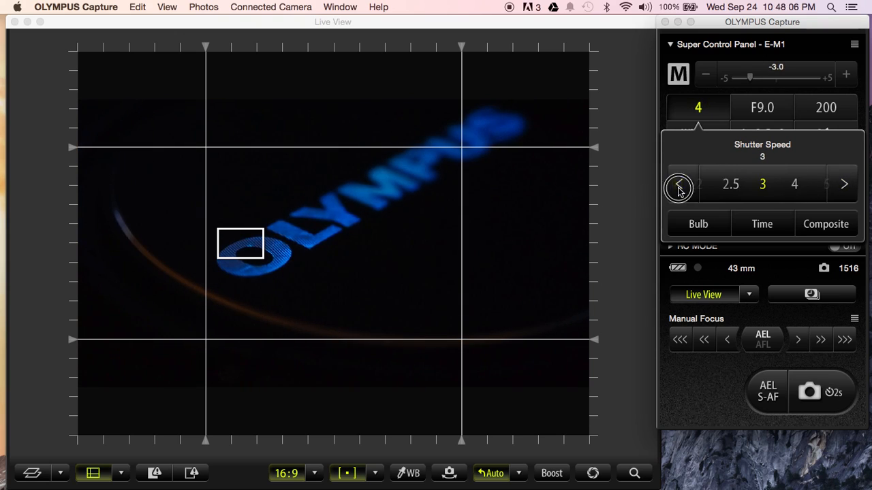
{"action": "left_click", "coordinate": [680, 186]}
{"action": "left_click", "coordinate": [679, 187]}
{"action": "left_click", "coordinate": [679, 186]}
{"action": "left_click", "coordinate": [679, 187]}
{"action": "left_click", "coordinate": [679, 186]}
{"action": "left_click", "coordinate": [679, 187]}
{"action": "left_click", "coordinate": [679, 187]}
{"action": "left_click", "coordinate": [679, 187]}
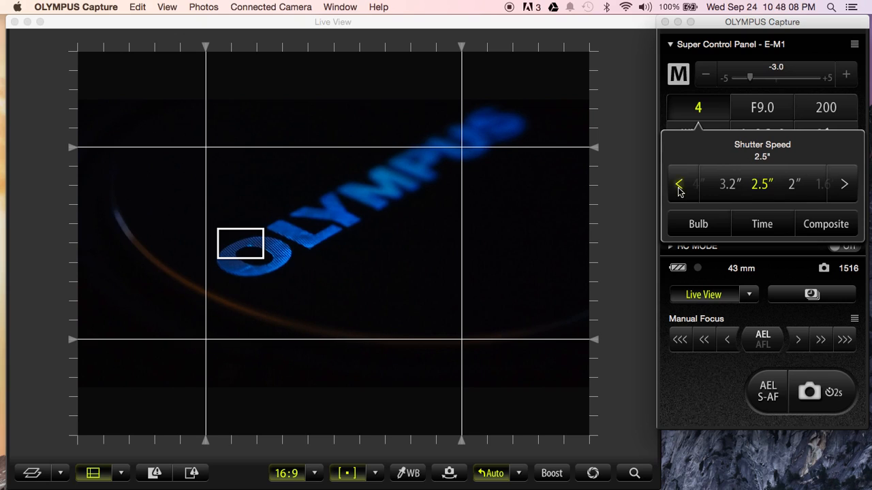
{"action": "left_click", "coordinate": [715, 189]}
{"action": "left_click", "coordinate": [733, 191]}
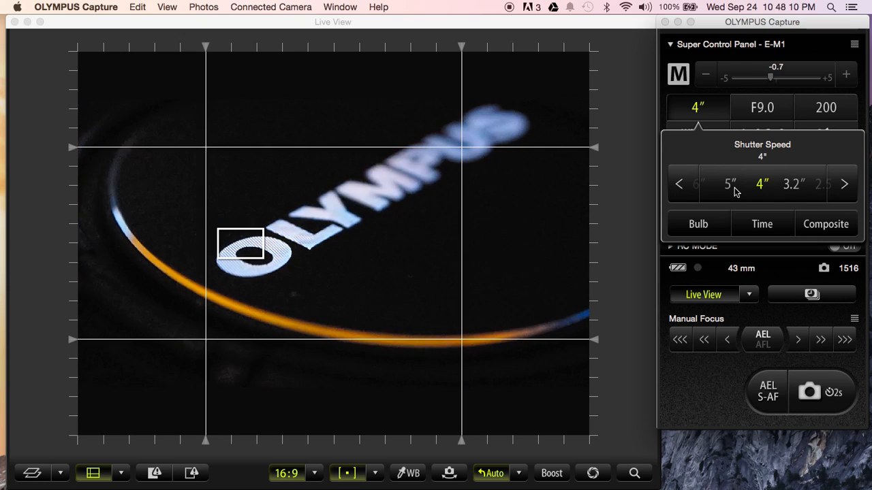
{"action": "left_click", "coordinate": [848, 103]}
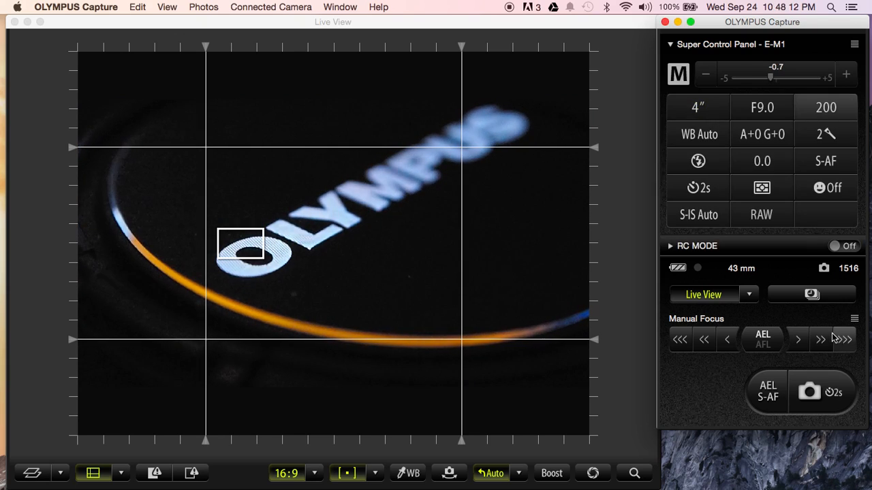
- Take a photo with the 2-second self-timer and show the captured image in Rec View
{"action": "left_click", "coordinate": [817, 395]}
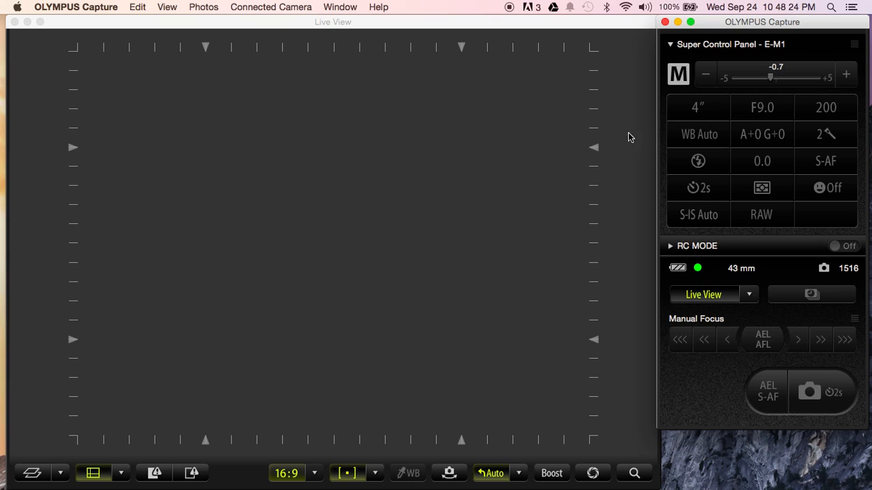
{"action": "left_click", "coordinate": [162, 8]}
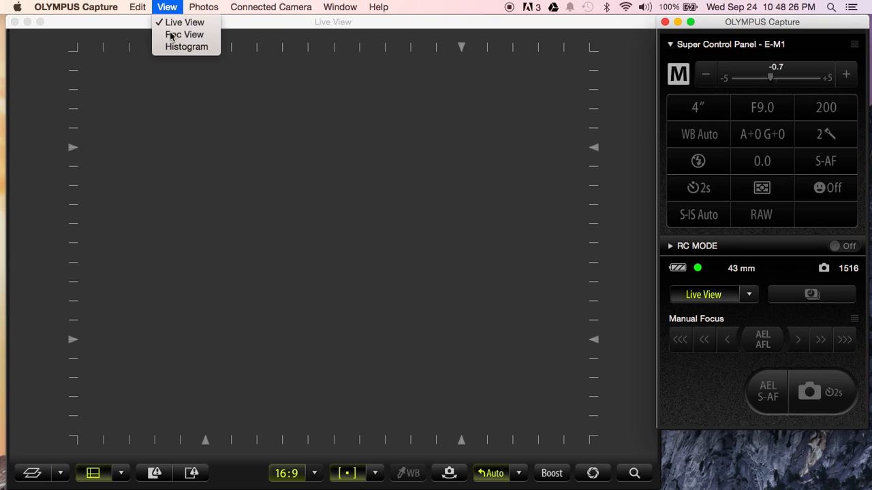
{"action": "left_click", "coordinate": [170, 34]}
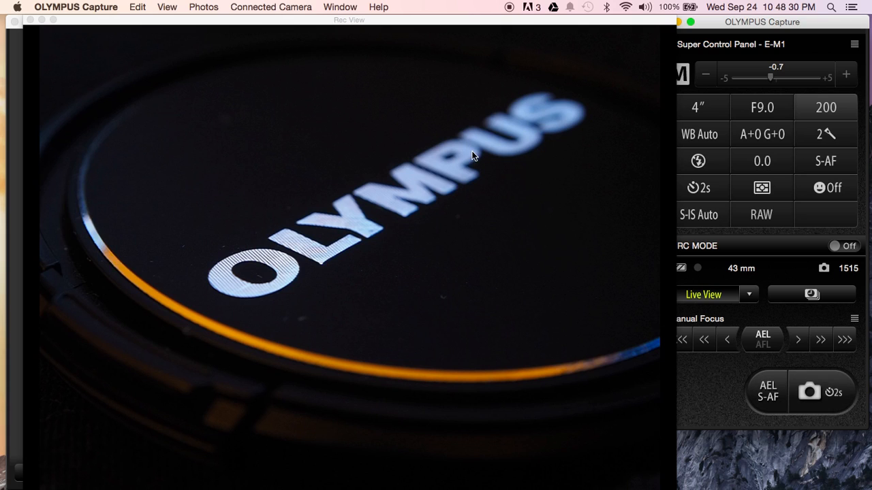
- Shrink the Rec View window to about half its width and move it clear of the AF target in Live View
{"action": "left_click_drag", "start_coordinate": [670, 489], "coordinate": [364, 281]}
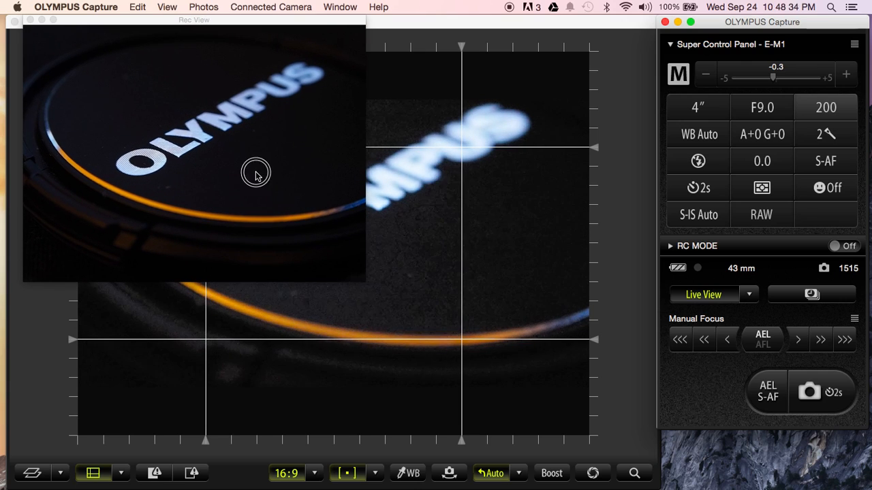
{"action": "left_click", "coordinate": [400, 305]}
{"action": "left_click_drag", "start_coordinate": [75, 24], "coordinate": [350, 287]}
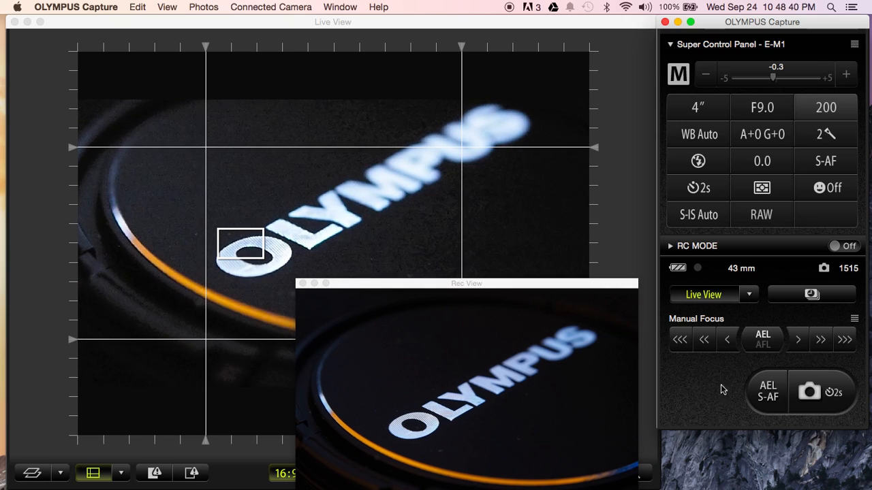
- Take another photo and reposition the Rec View window over the middle of Live View
{"action": "left_click", "coordinate": [824, 389]}
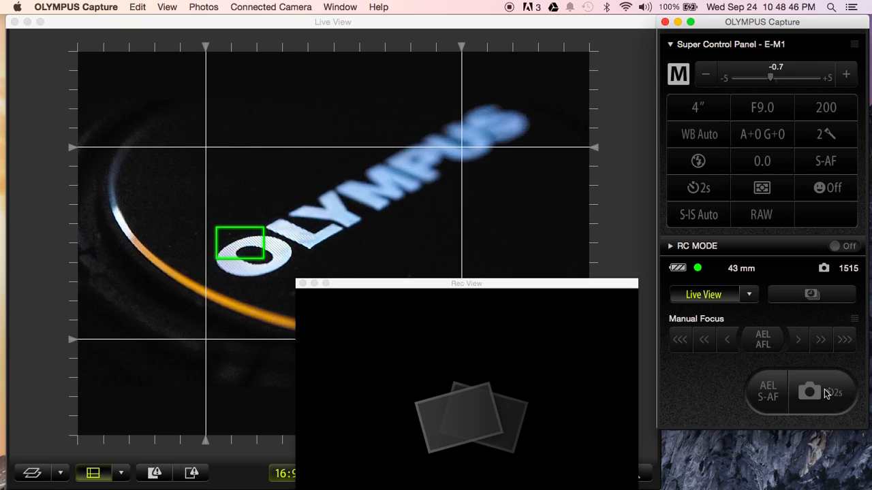
{"action": "left_click_drag", "start_coordinate": [574, 286], "coordinate": [565, 140]}
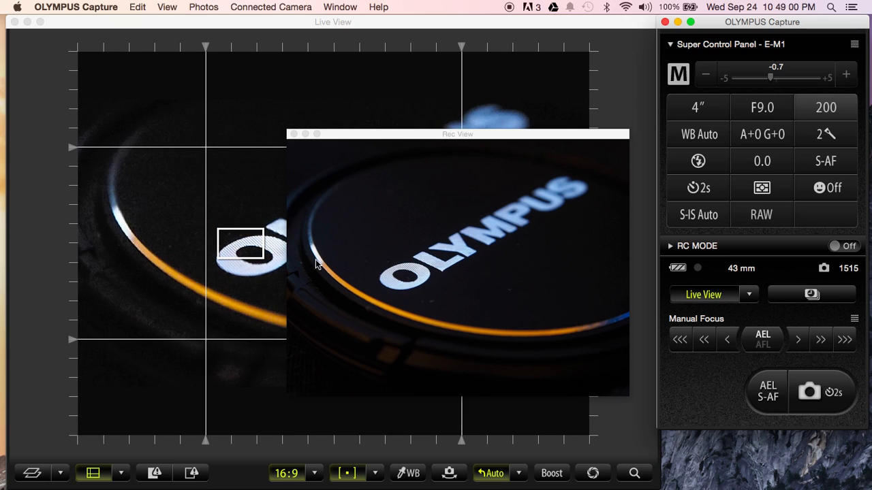
{"action": "left_click_drag", "start_coordinate": [520, 134], "coordinate": [540, 322]}
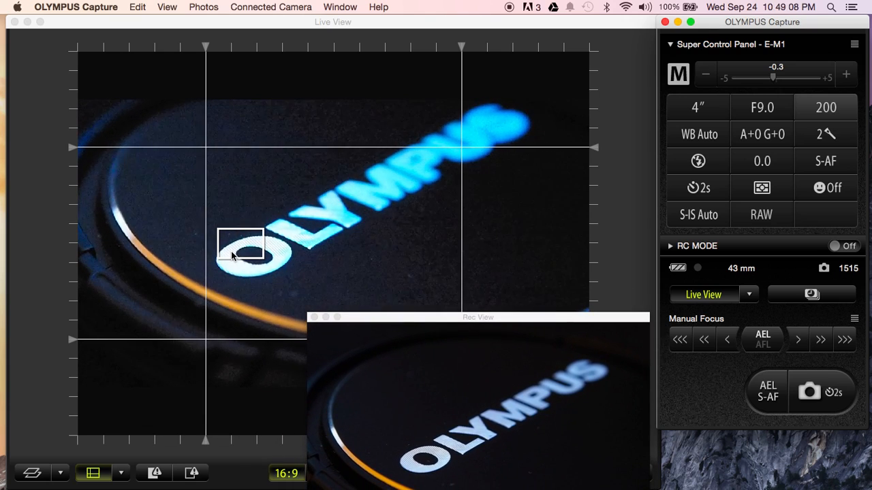
{"action": "left_click_drag", "start_coordinate": [473, 317], "coordinate": [364, 77]}
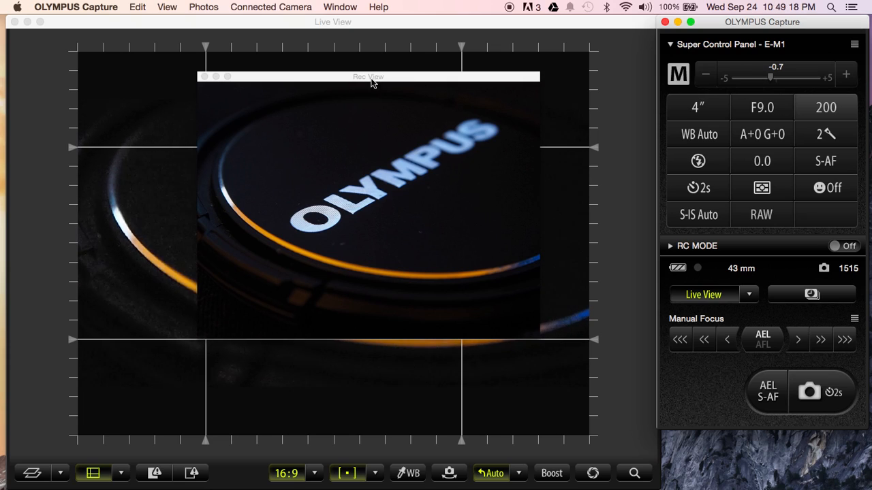
- Half-press the camera's shutter with the software's shooting command and move the Rec View window below the AF target
{"action": "left_click", "coordinate": [204, 7]}
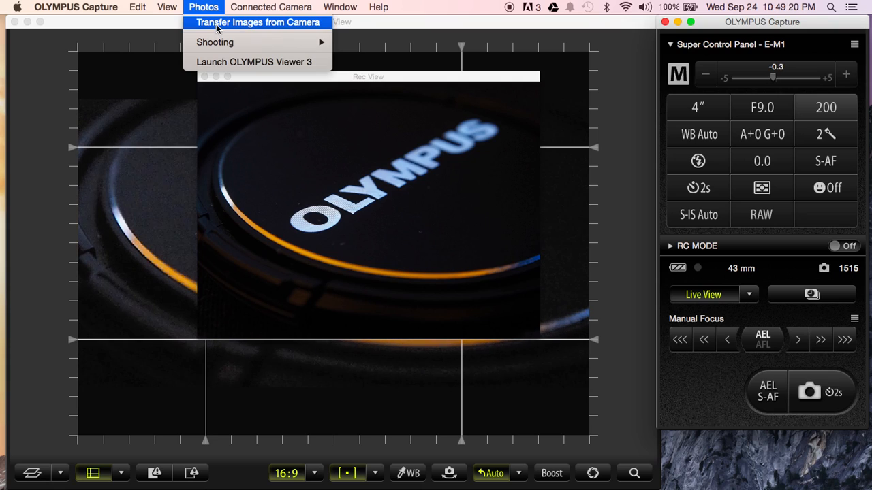
{"action": "mouse_move", "coordinate": [218, 45]}
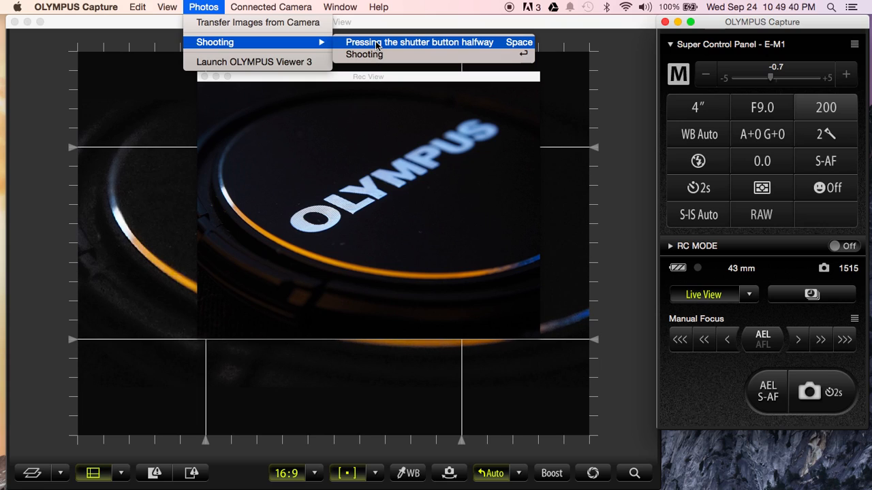
{"action": "left_click", "coordinate": [376, 43]}
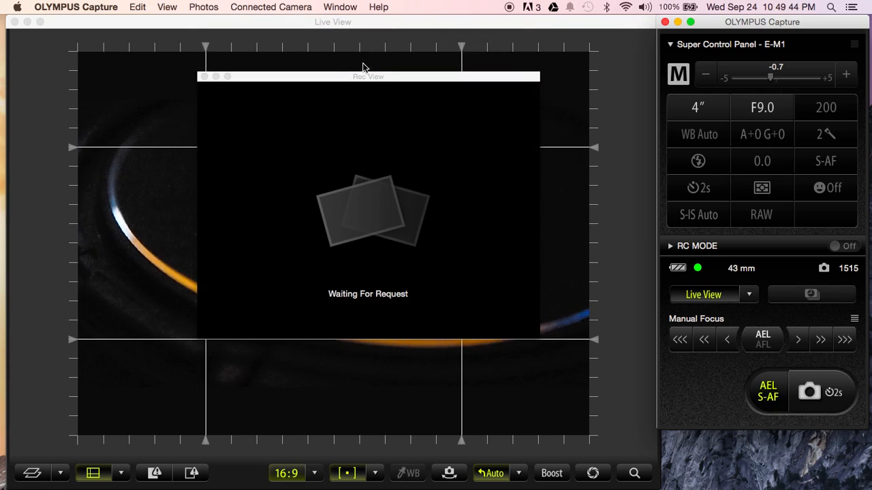
{"action": "left_click_drag", "start_coordinate": [413, 79], "coordinate": [505, 347]}
- Take a photo with the 2-second self-timer and move the Rec View window up until the whole capture shows
{"action": "left_click", "coordinate": [833, 394]}
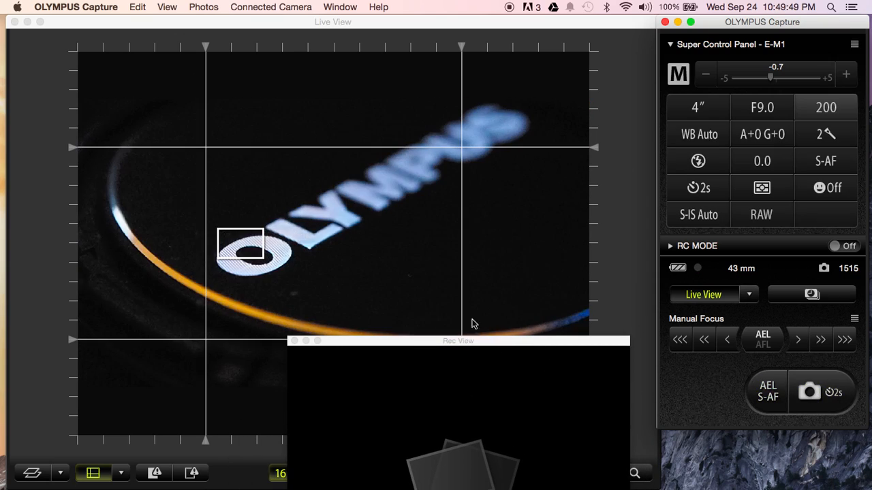
{"action": "left_click", "coordinate": [833, 394]}
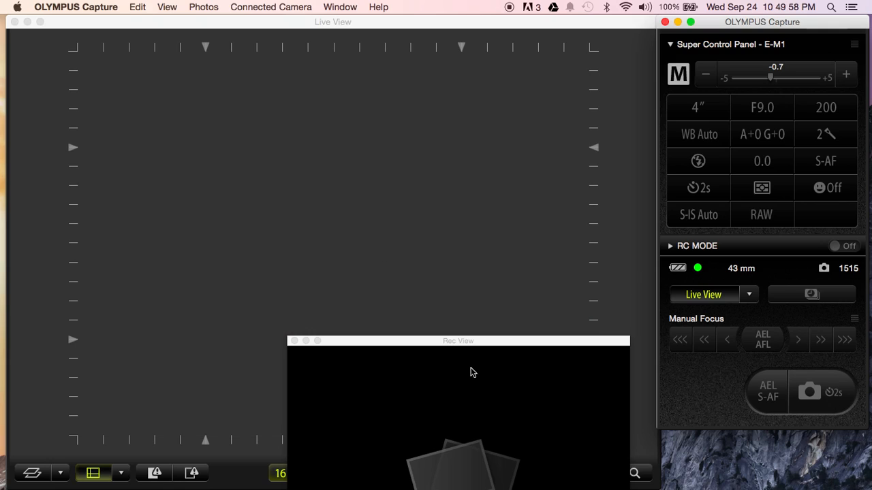
{"action": "left_click_drag", "start_coordinate": [475, 344], "coordinate": [485, 227]}
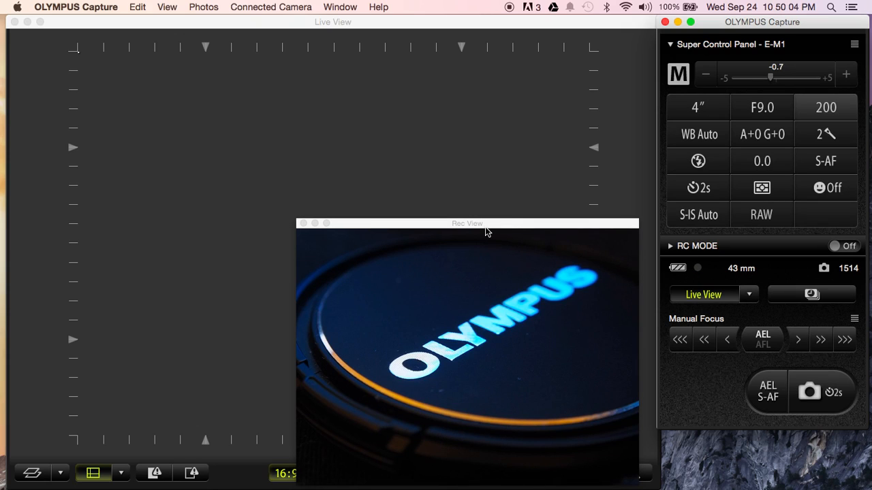
{"action": "left_click_drag", "start_coordinate": [485, 227], "coordinate": [470, 145]}
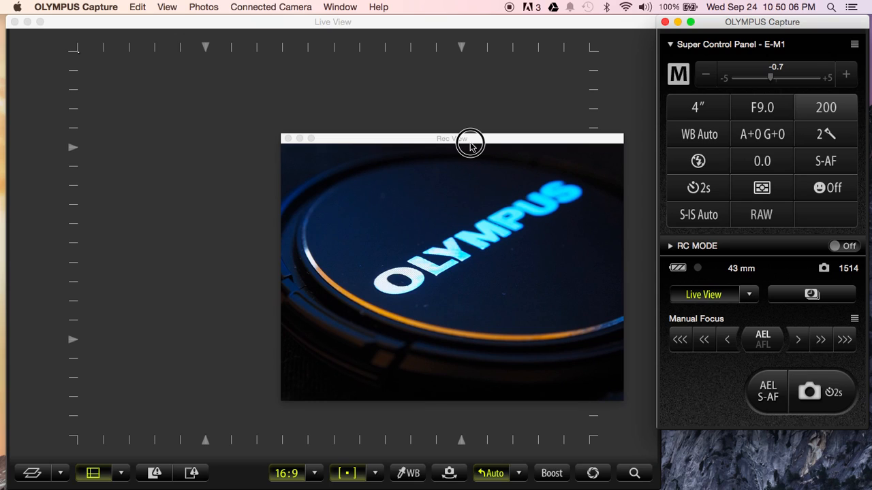
- Set the shutter speed to 3.2"
{"action": "left_click", "coordinate": [691, 118]}
{"action": "double_click", "coordinate": [680, 185]}
{"action": "left_click", "coordinate": [844, 185]}
{"action": "left_click", "coordinate": [844, 185]}
{"action": "left_click", "coordinate": [844, 185]}
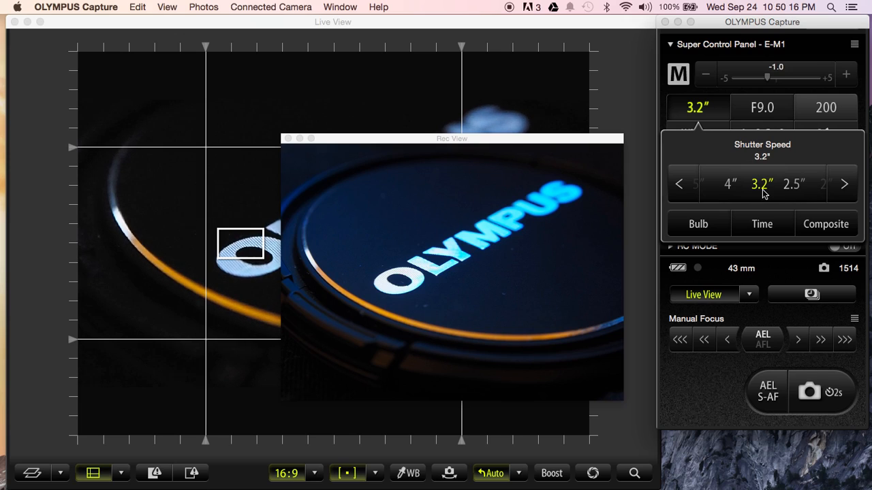
{"action": "left_click", "coordinate": [763, 193]}
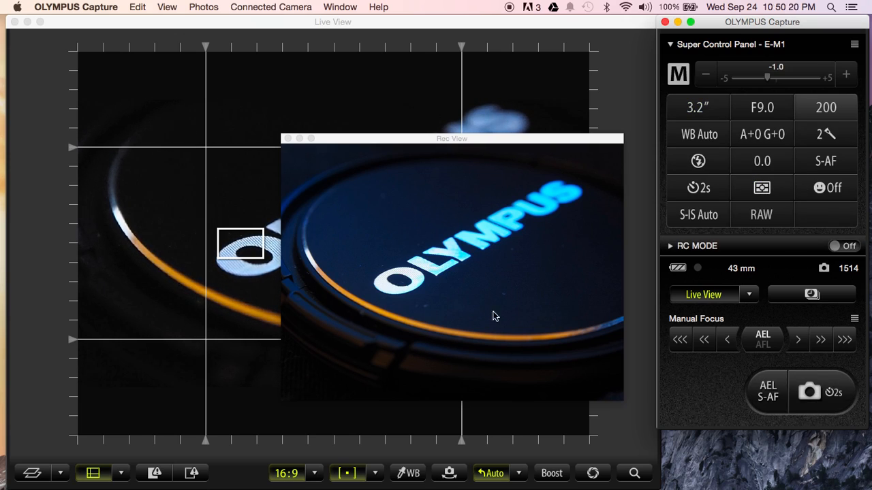
- Move Rec View off the logo, autofocus on the letter O in Live View, and take a photo
{"action": "left_click_drag", "start_coordinate": [433, 164], "coordinate": [461, 385]}
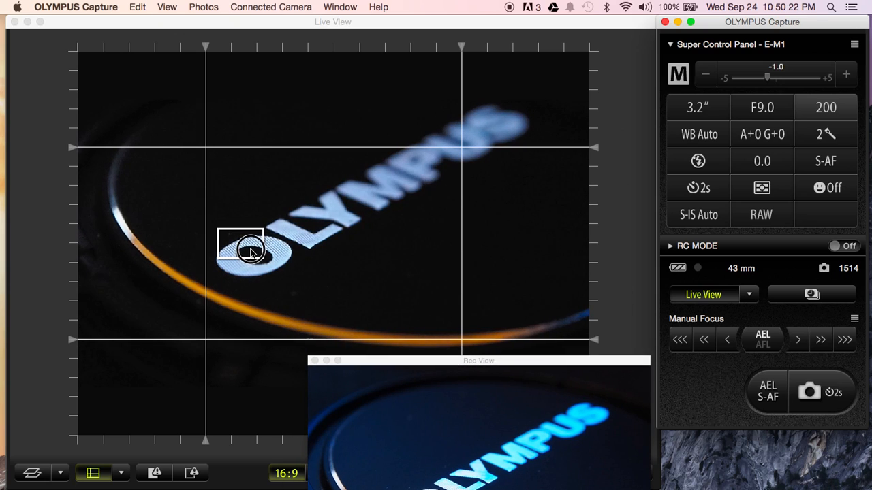
{"action": "left_click", "coordinate": [267, 256]}
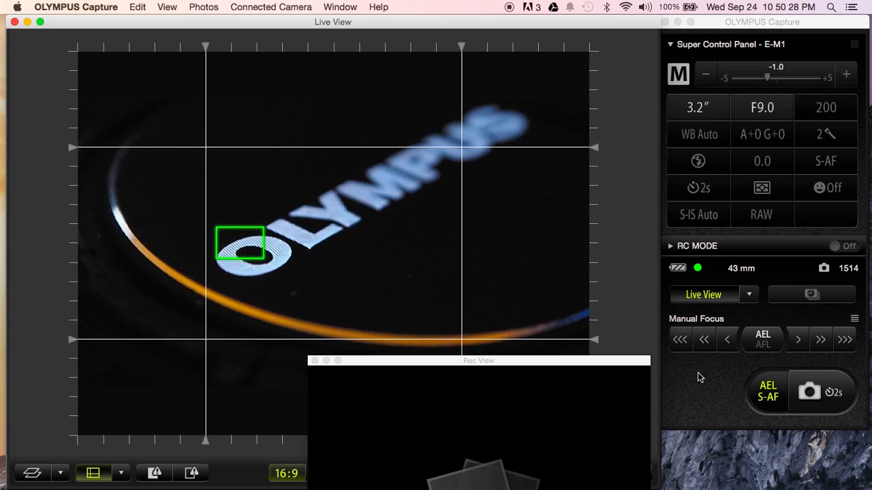
{"action": "left_click", "coordinate": [823, 412]}
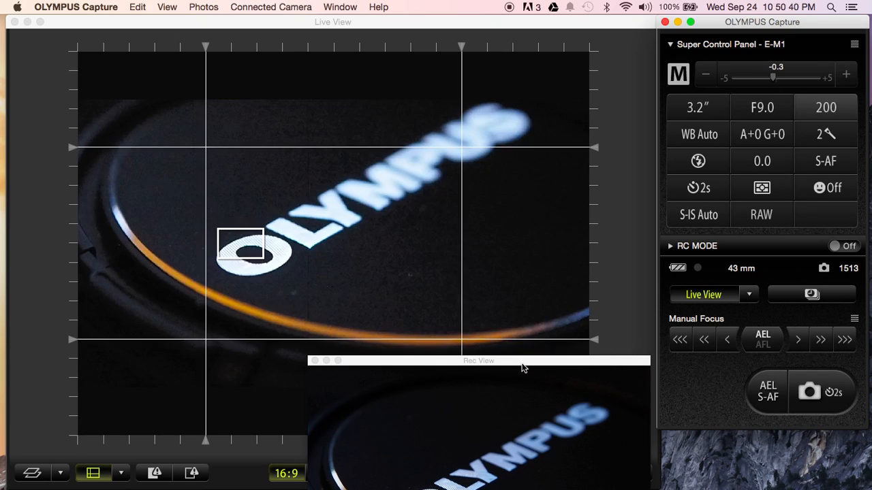
{"action": "left_click", "coordinate": [523, 366]}
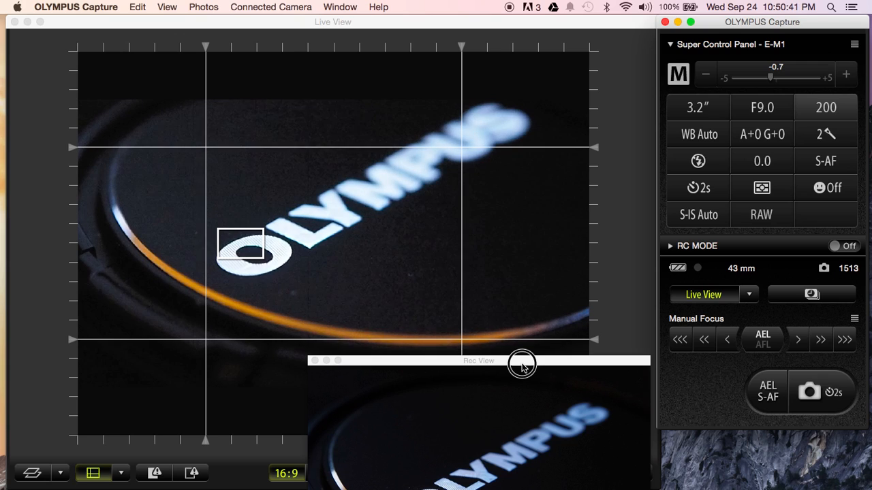
- Lock focus on the letter O in magnified Live View and move the Rec View window clear of the image
{"action": "left_click", "coordinate": [239, 252]}
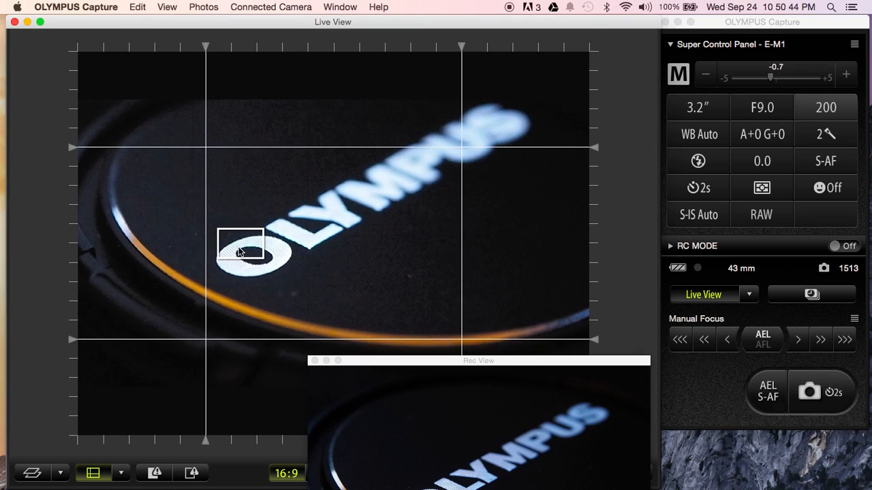
{"action": "left_click", "coordinate": [238, 252]}
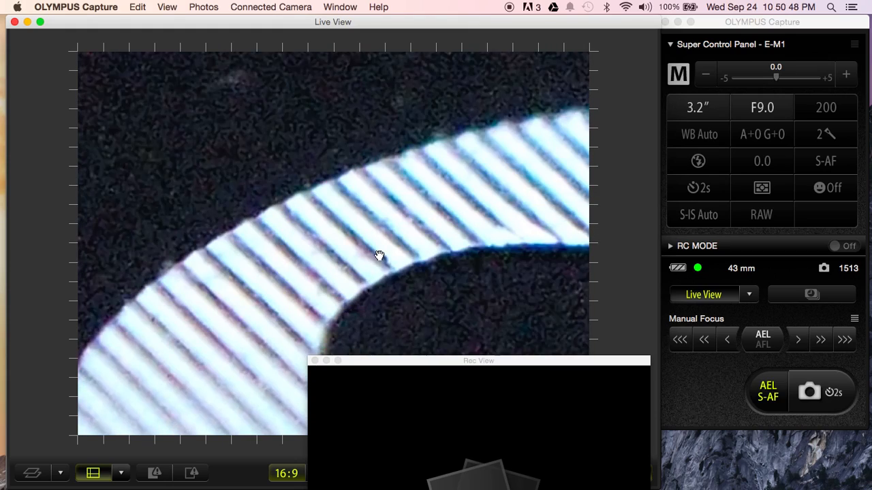
{"action": "left_click_drag", "start_coordinate": [418, 363], "coordinate": [678, 378]}
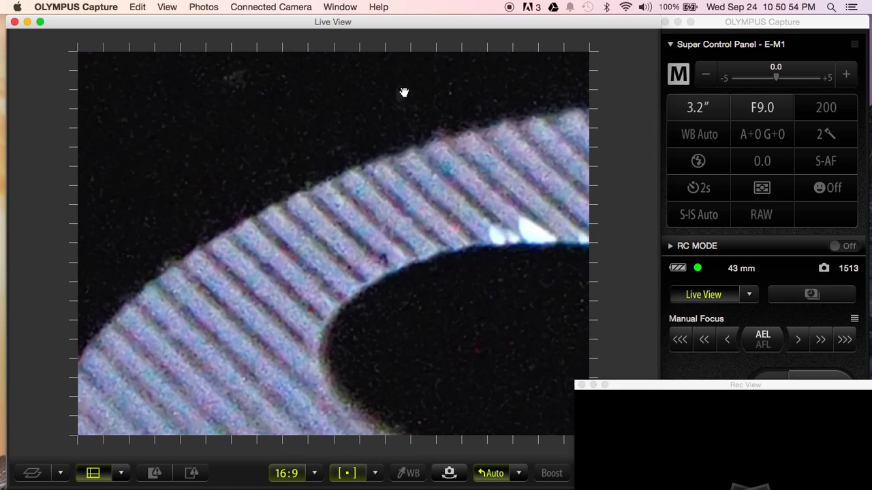
{"action": "left_click_drag", "start_coordinate": [336, 21], "coordinate": [318, 21]}
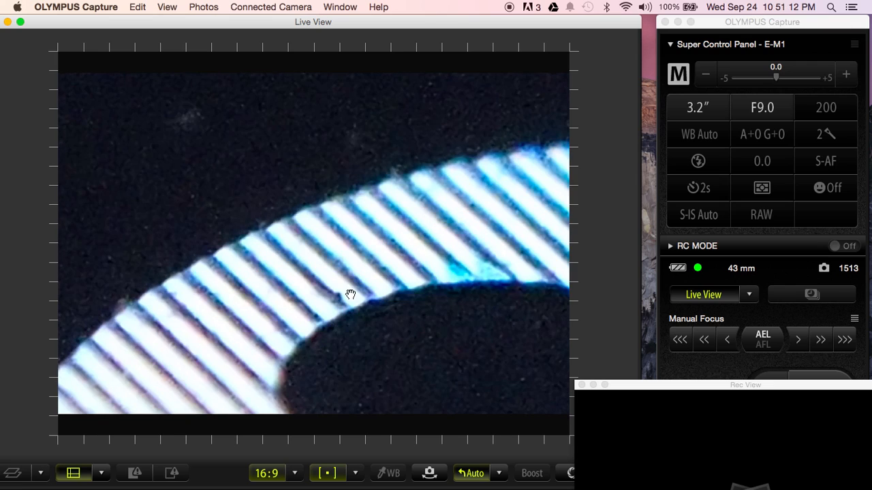
- Try to turn on the highlight and shadow warnings in magnified Live View, and return it to the full frame
{"action": "left_click", "coordinate": [134, 474]}
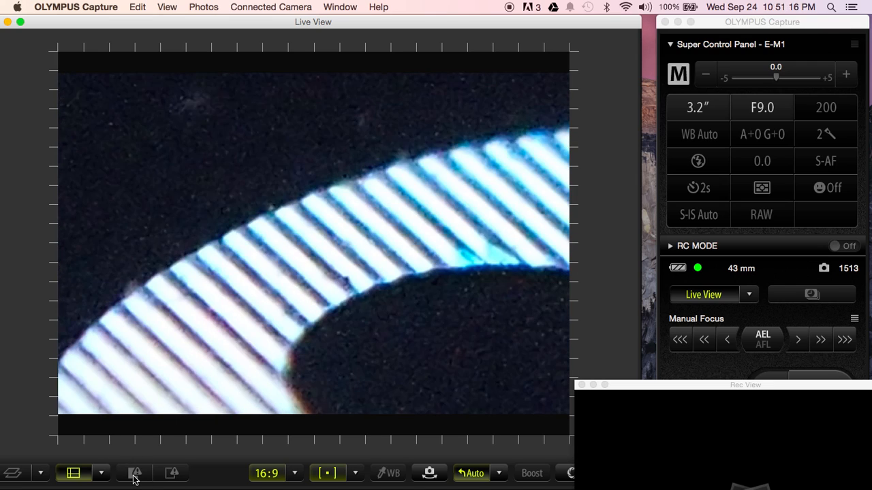
{"action": "left_click", "coordinate": [174, 475]}
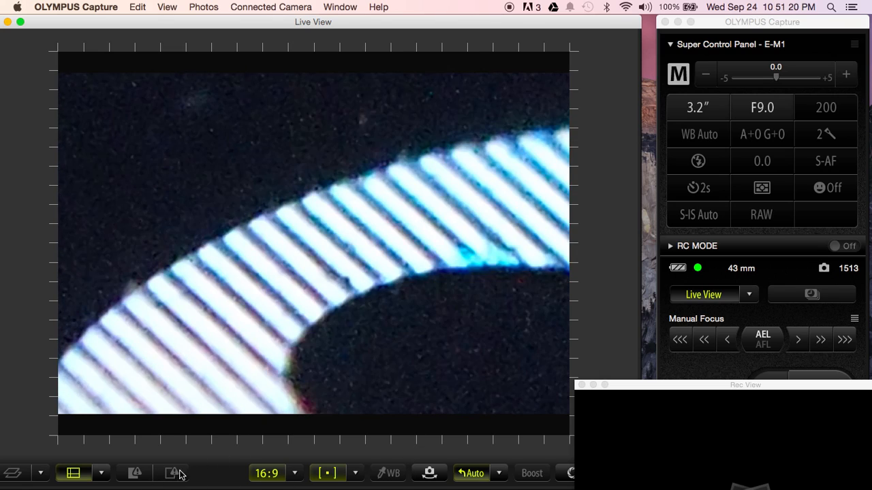
{"action": "left_click", "coordinate": [173, 474]}
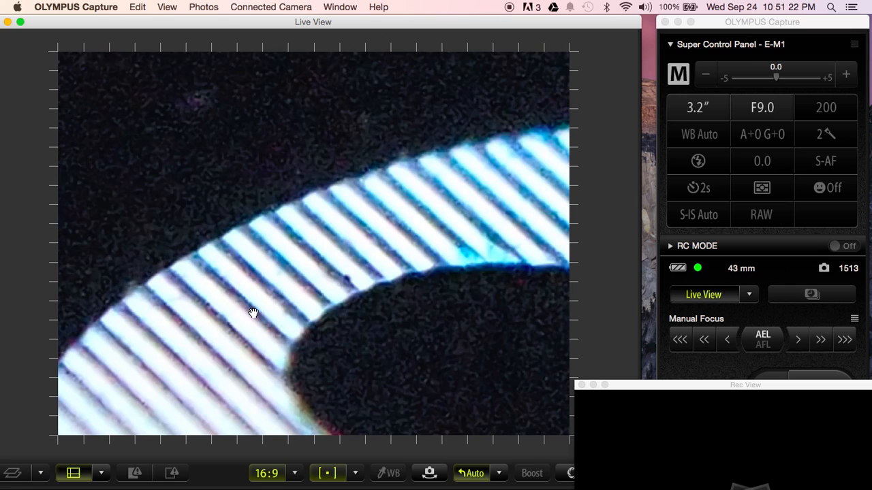
{"action": "double_click", "coordinate": [340, 251]}
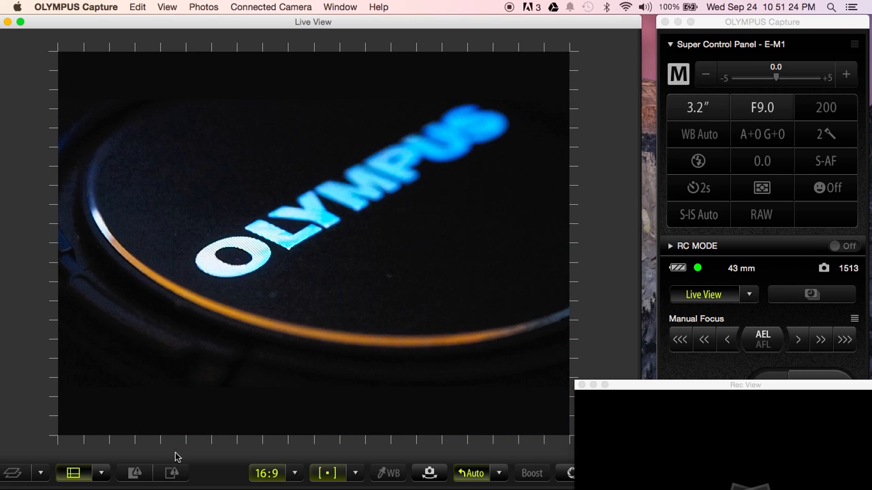
- Check the shadow and highlight warnings in Live View separately and together, and switch both off
{"action": "left_click", "coordinate": [173, 474]}
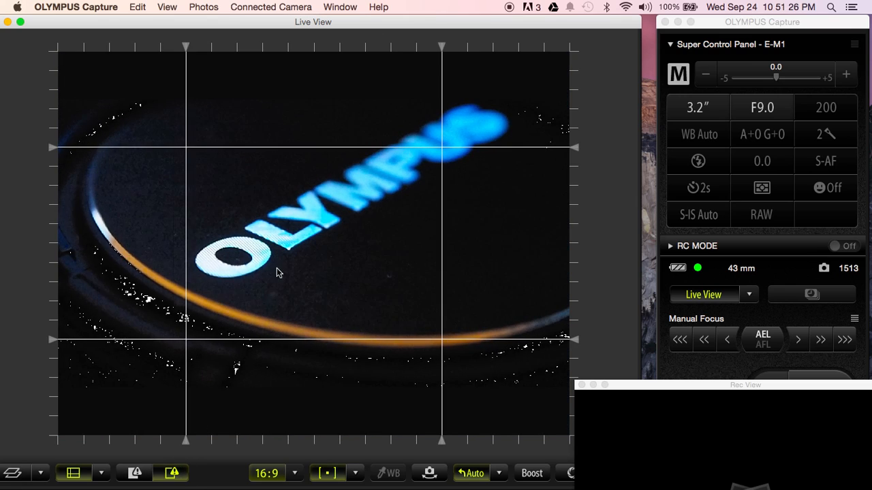
{"action": "left_click", "coordinate": [134, 475]}
{"action": "left_click", "coordinate": [172, 477]}
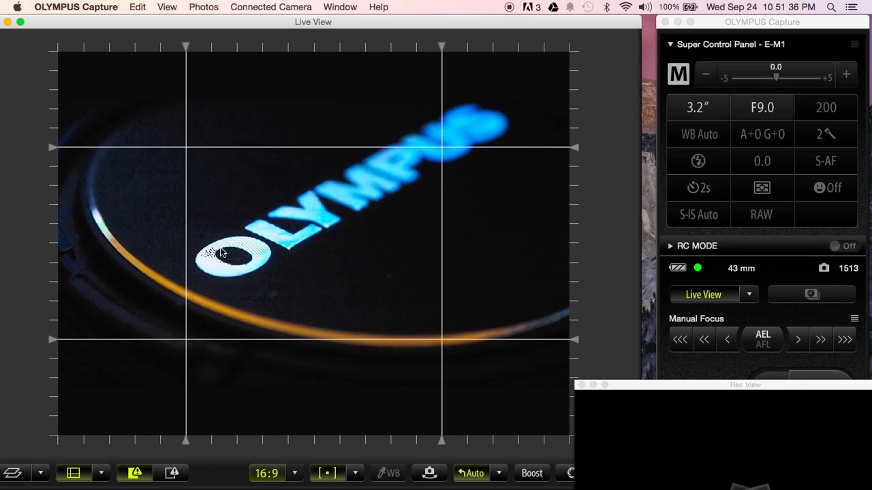
{"action": "left_click", "coordinate": [171, 479]}
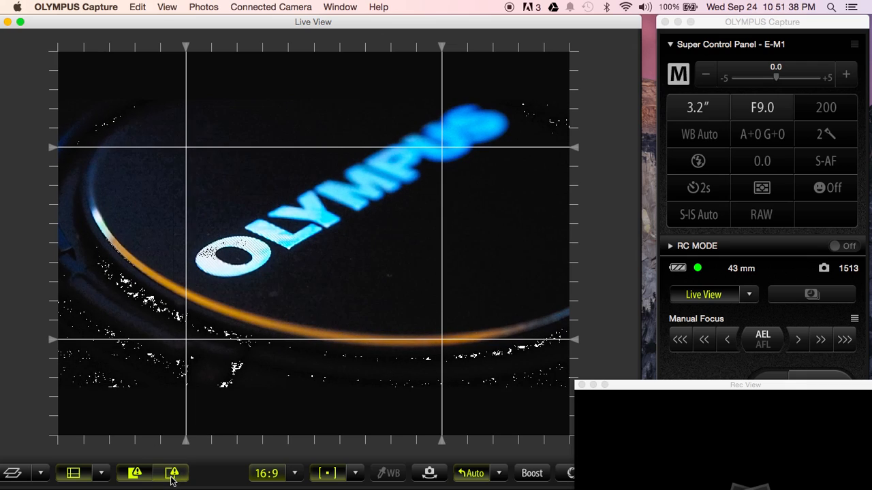
{"action": "left_click", "coordinate": [136, 473]}
{"action": "left_click", "coordinate": [171, 473]}
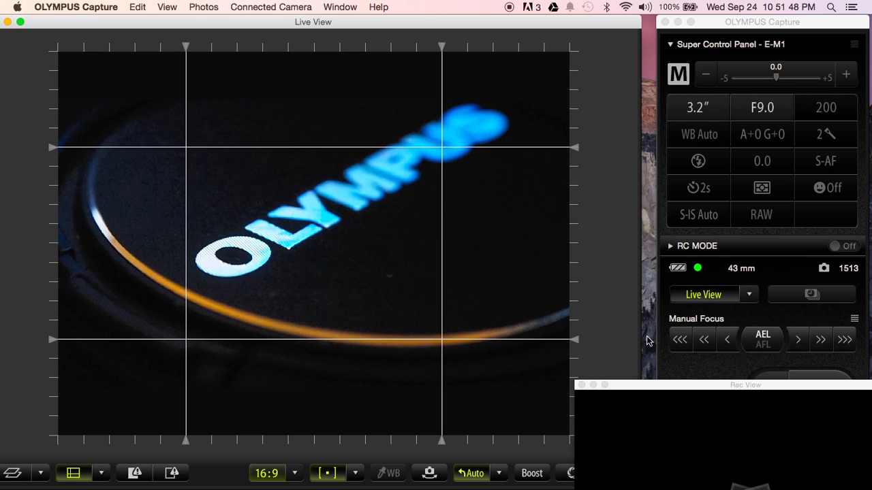
- Move the Rec View window off the capture controls to the lower middle of Live View
{"action": "left_click_drag", "start_coordinate": [707, 383], "coordinate": [345, 328]}
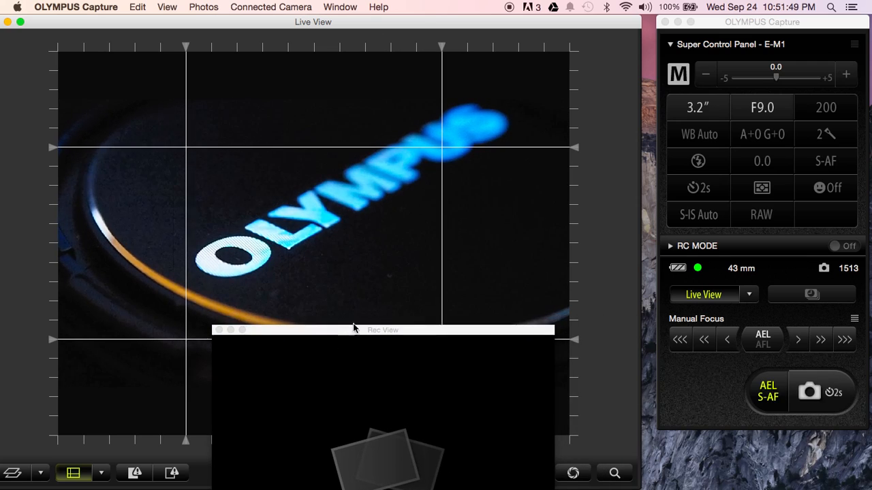
{"action": "left_click", "coordinate": [680, 77]}
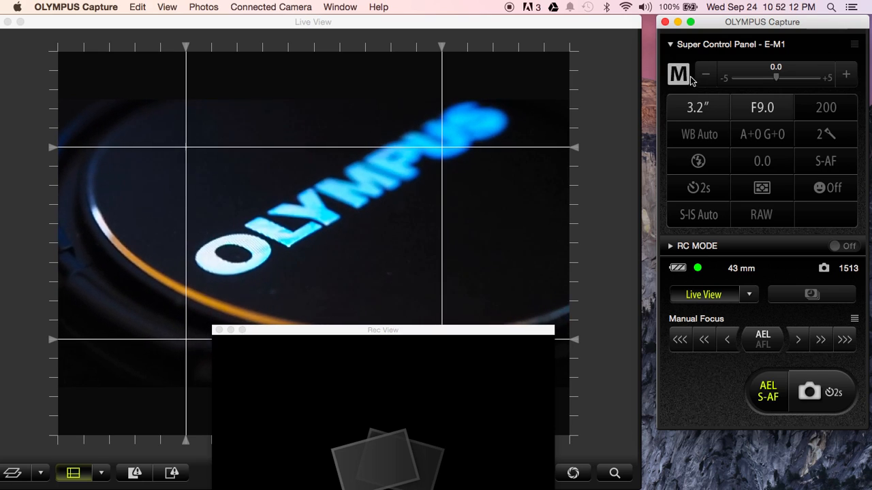
{"action": "left_click", "coordinate": [677, 46]}
{"action": "left_click", "coordinate": [676, 47]}
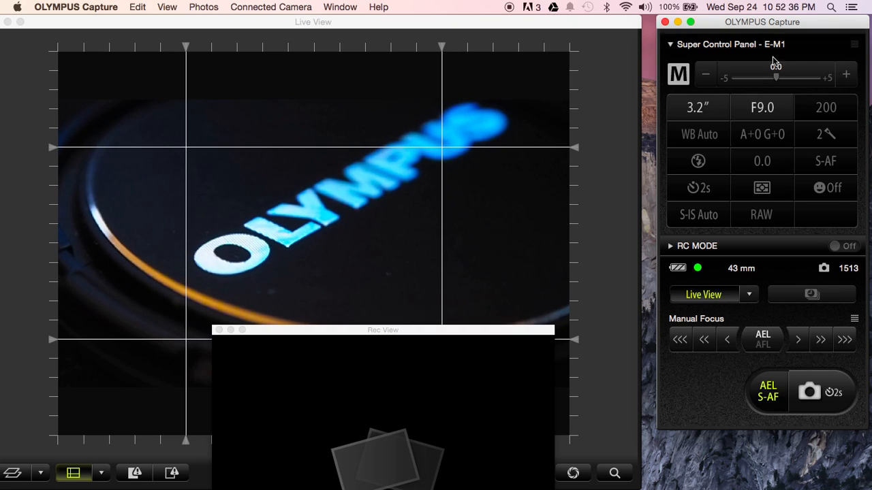
{"action": "left_click", "coordinate": [715, 45]}
{"action": "left_click", "coordinate": [671, 45]}
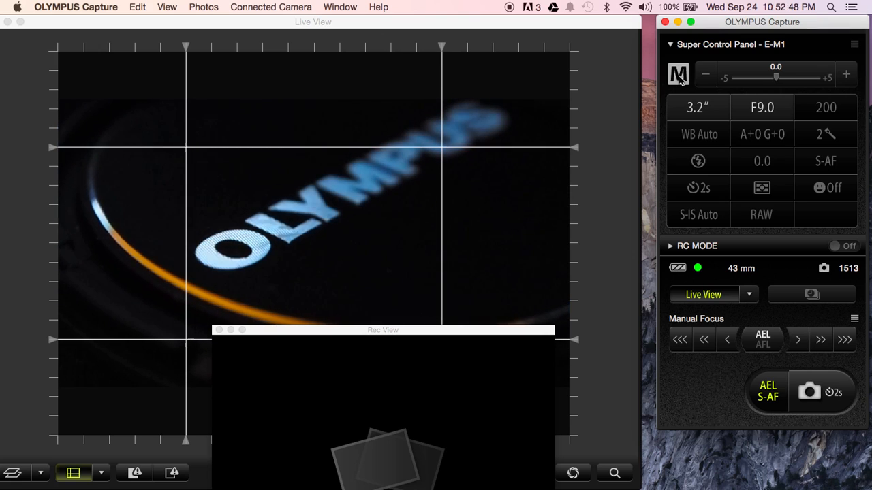
- Toggle the AEL/S-AF lock and leave it released so the camera's shooting mode and settings are free to change
{"action": "left_click", "coordinate": [770, 395]}
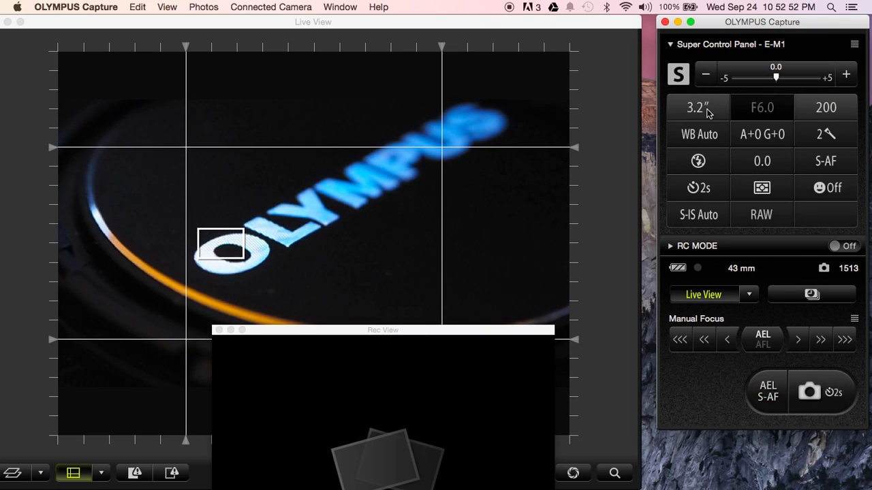
{"action": "left_click", "coordinate": [780, 395]}
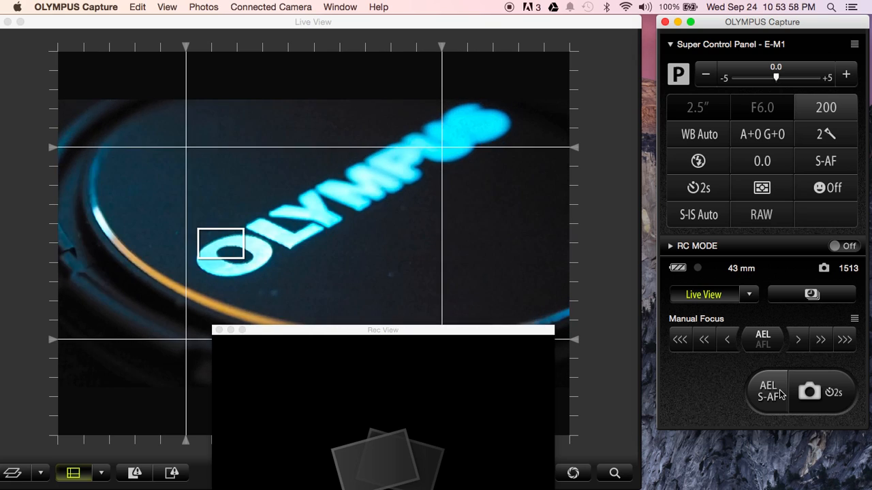
{"action": "left_click", "coordinate": [782, 394]}
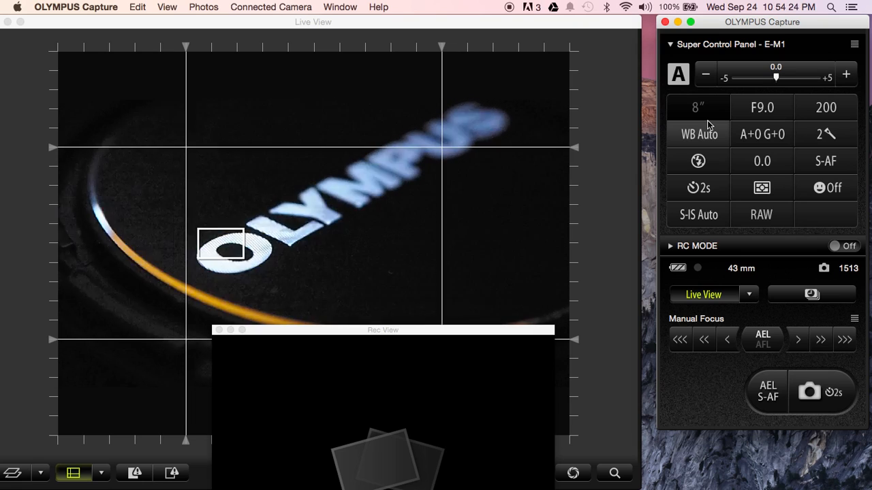
- Take a focused photo in aperture-priority mode at F9.0 and move the Rec View window to the middle of Live View
{"action": "left_click", "coordinate": [766, 391]}
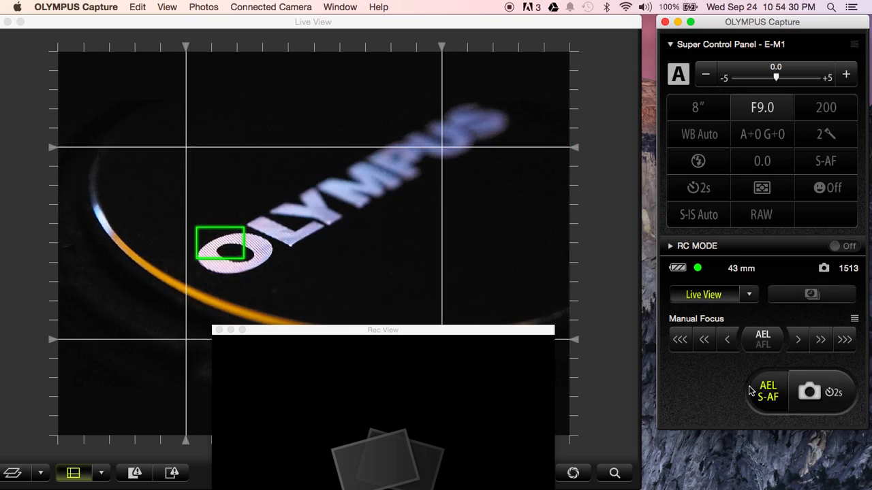
{"action": "left_click", "coordinate": [801, 393]}
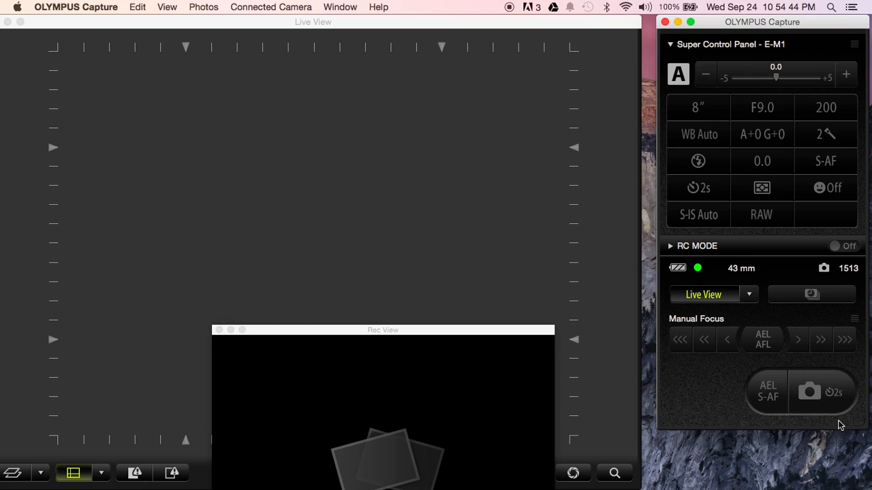
{"action": "left_click_drag", "start_coordinate": [476, 331], "coordinate": [403, 103]}
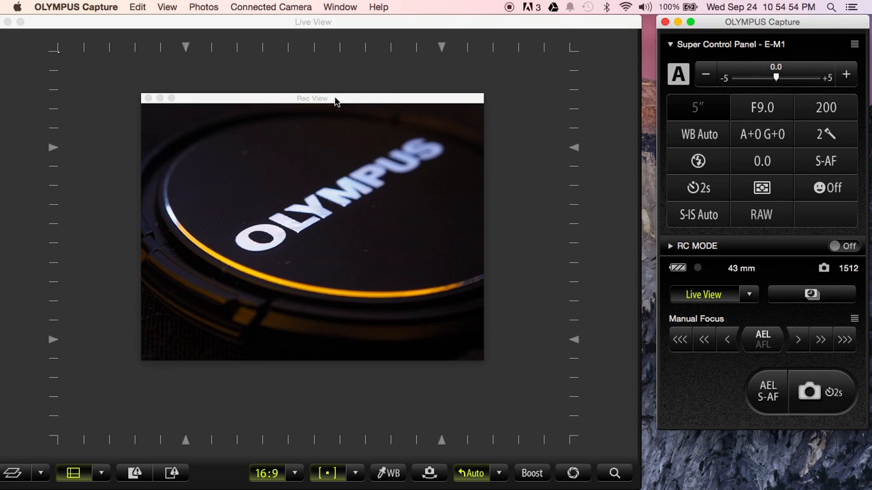
- Enlarge the Rec View window and place it over Live View, clear of the camera control panel
{"action": "left_click_drag", "start_coordinate": [483, 359], "coordinate": [761, 487]}
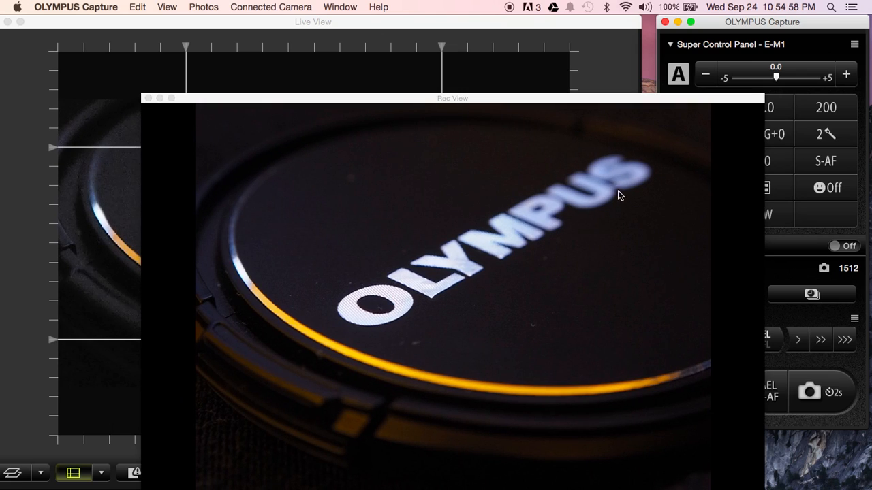
{"action": "left_click_drag", "start_coordinate": [576, 99], "coordinate": [436, 66]}
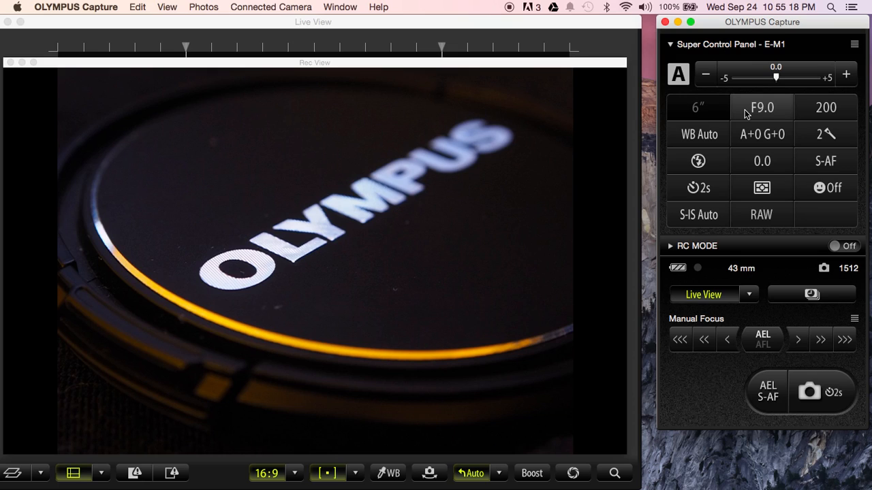
- Set the camera's ISO to Low and its shutter speed to 4 seconds in the Super Control Panel
{"action": "left_click", "coordinate": [829, 114]}
{"action": "left_click", "coordinate": [754, 190]}
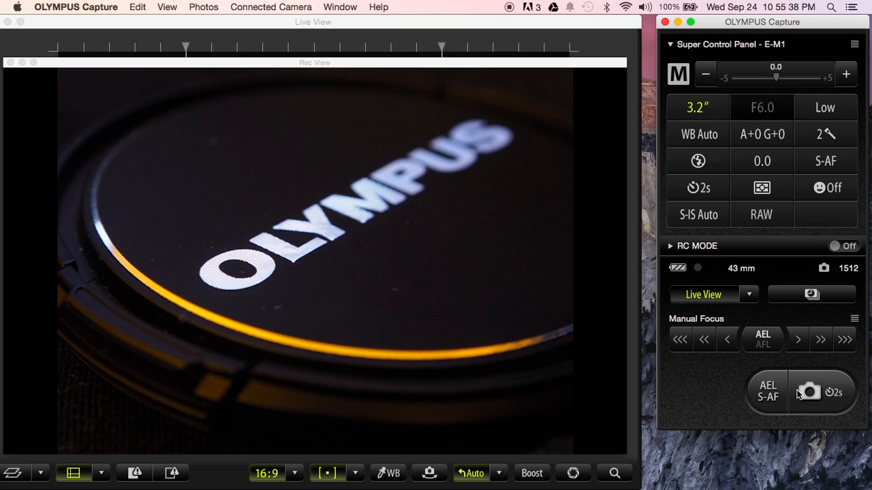
{"action": "left_click", "coordinate": [697, 108]}
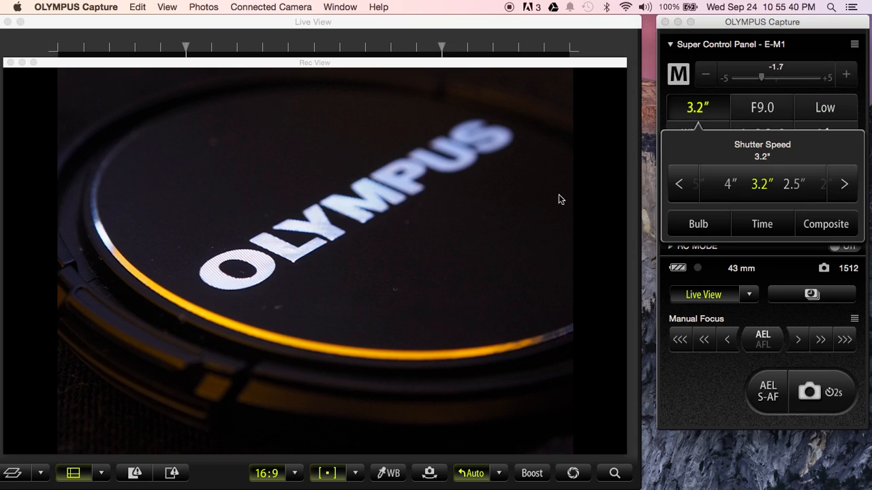
{"action": "left_click", "coordinate": [729, 184]}
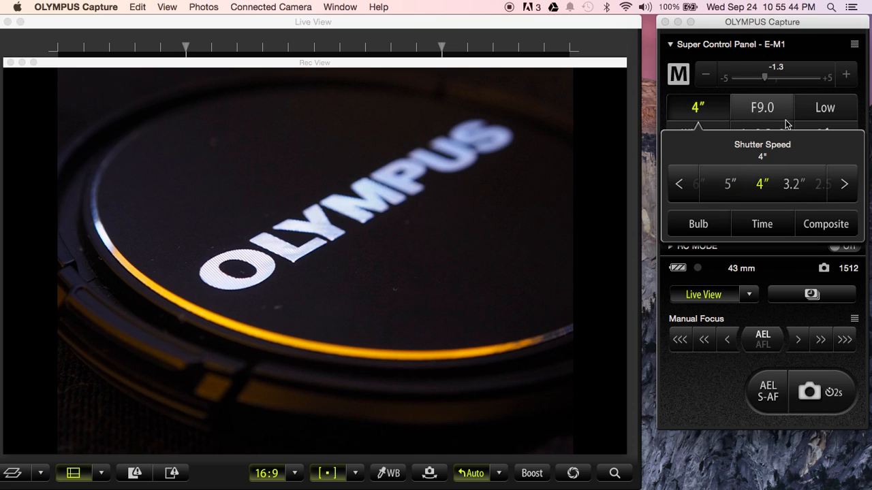
{"action": "left_click", "coordinate": [786, 120]}
- Take a focused photo with the Super Control Panel collapsed and the Rec View window moved down to uncover Live View
{"action": "left_click", "coordinate": [804, 45]}
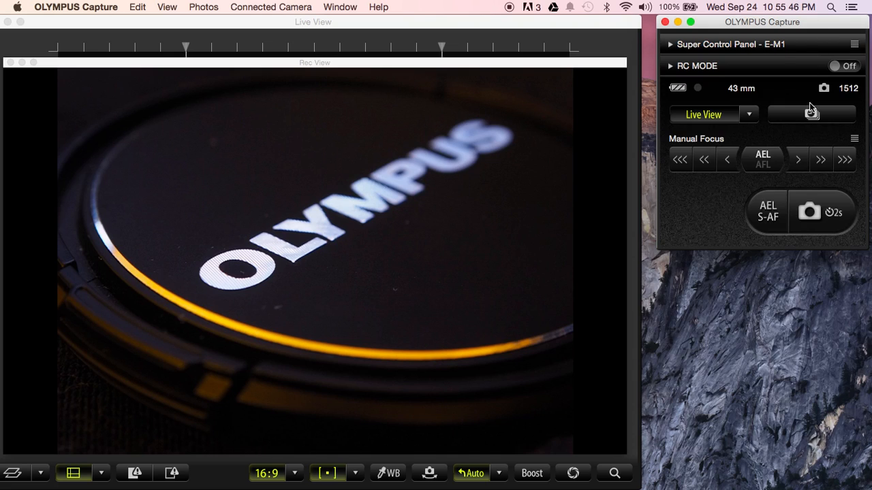
{"action": "left_click", "coordinate": [761, 213]}
{"action": "left_click_drag", "start_coordinate": [442, 66], "coordinate": [453, 371]}
{"action": "left_click", "coordinate": [808, 226]}
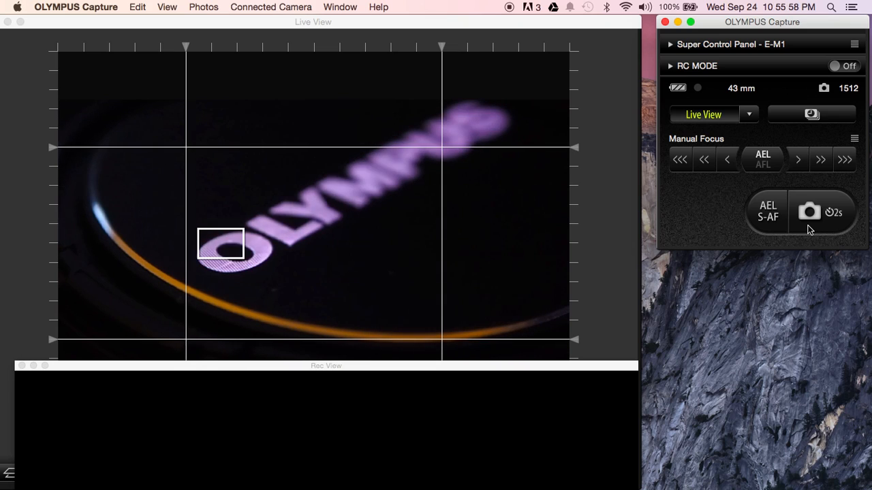
{"action": "left_click", "coordinate": [795, 223]}
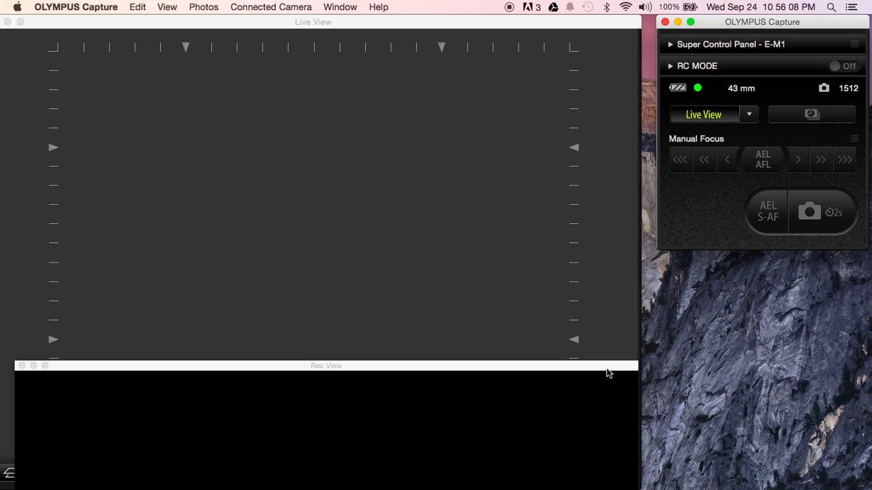
- Move the Rec View window back over Live View to review the photo, and expand the Super Control Panel
{"action": "left_click_drag", "start_coordinate": [606, 368], "coordinate": [641, 79]}
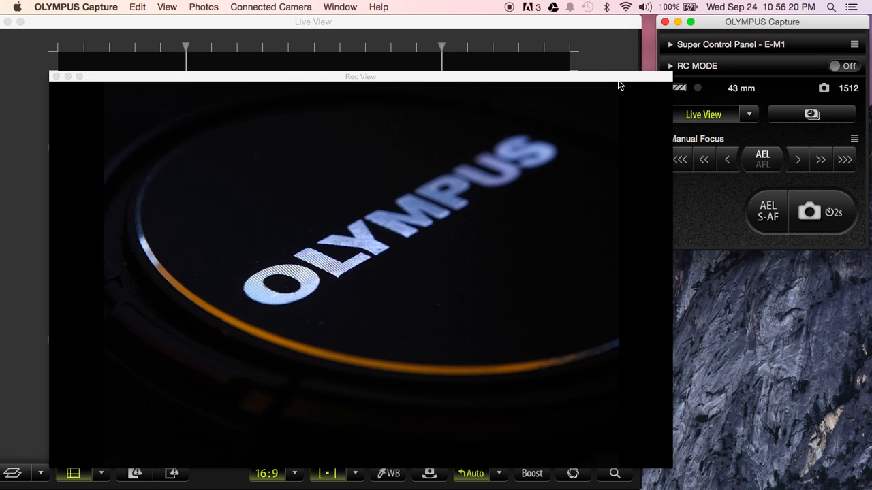
{"action": "left_click_drag", "start_coordinate": [618, 85], "coordinate": [463, 133]}
{"action": "left_click", "coordinate": [717, 48]}
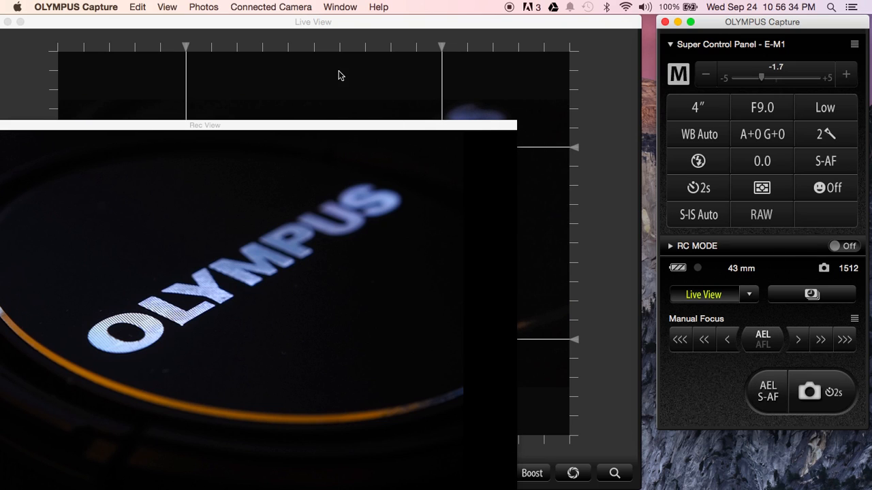
{"action": "left_click_drag", "start_coordinate": [343, 121], "coordinate": [441, 53]}
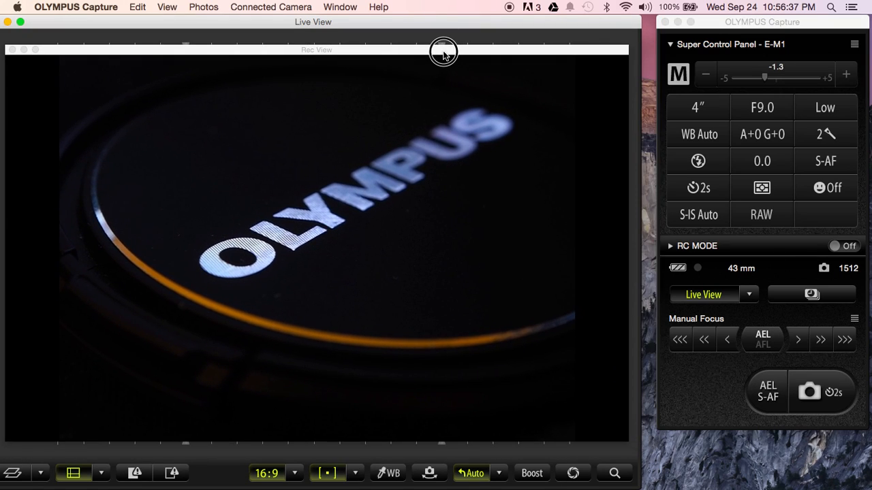
- Transfer only the last RAW image in the camera's list to the computer and dismiss the completion dialog
{"action": "left_click", "coordinate": [204, 7]}
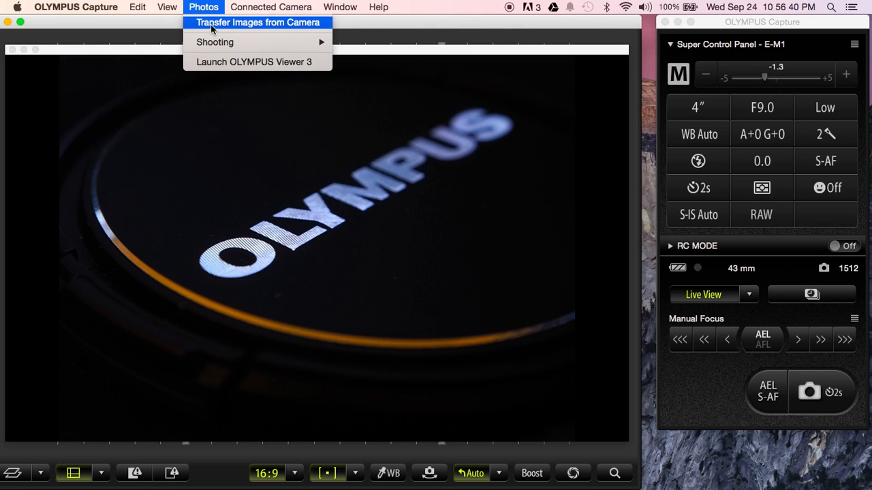
{"action": "left_click", "coordinate": [211, 25]}
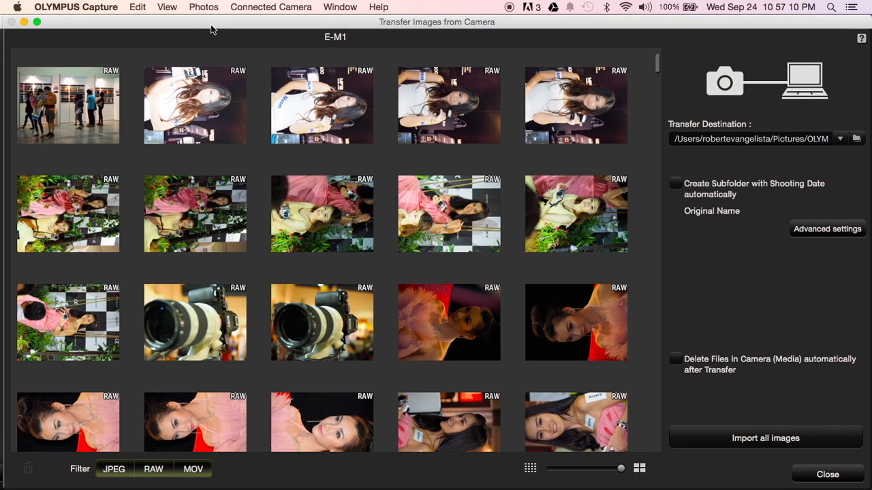
{"action": "left_click_drag", "start_coordinate": [658, 66], "coordinate": [633, 478]}
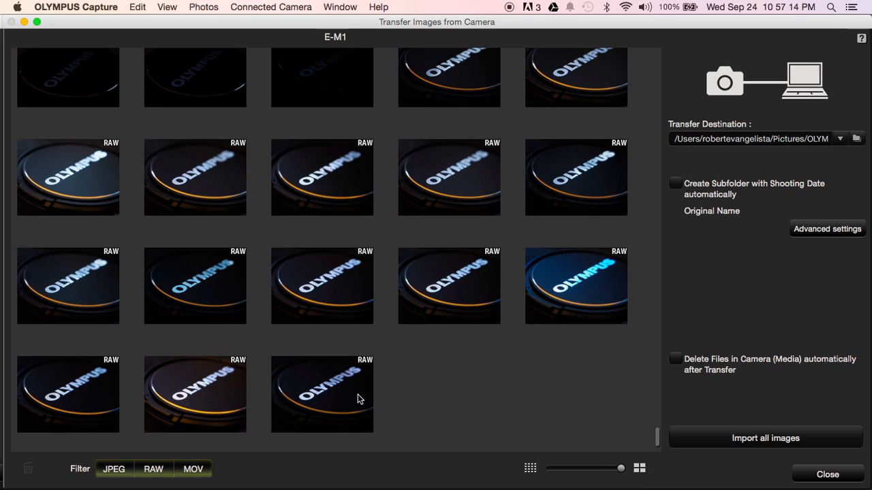
{"action": "left_click", "coordinate": [351, 392]}
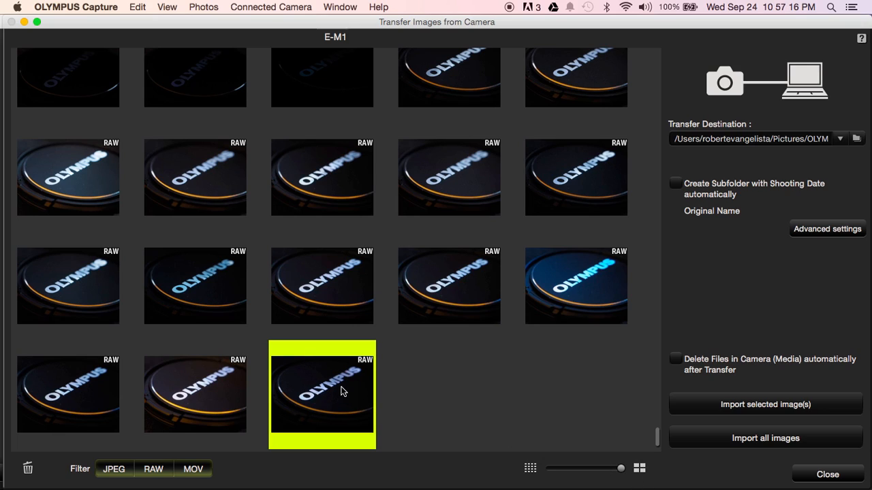
{"action": "left_click", "coordinate": [715, 410]}
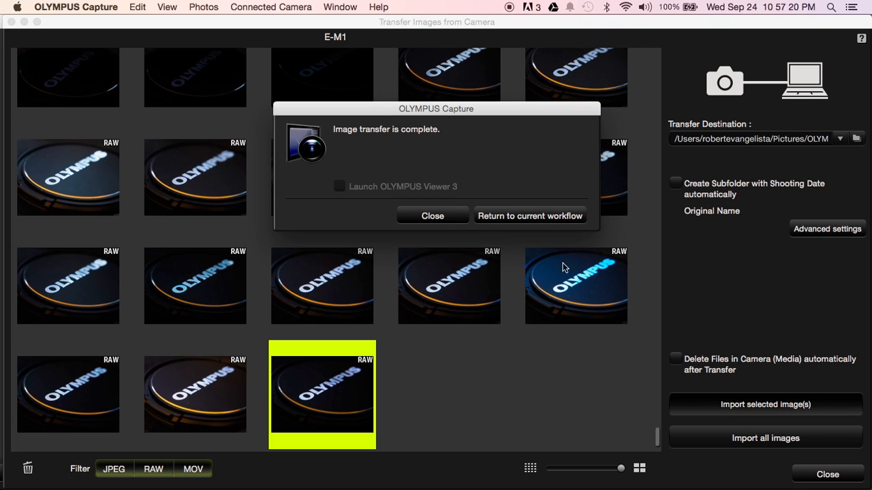
{"action": "left_click", "coordinate": [465, 216]}
- Put away the image transfer, Live View and Rec View windows to clear the desktop
{"action": "left_click", "coordinate": [24, 23]}
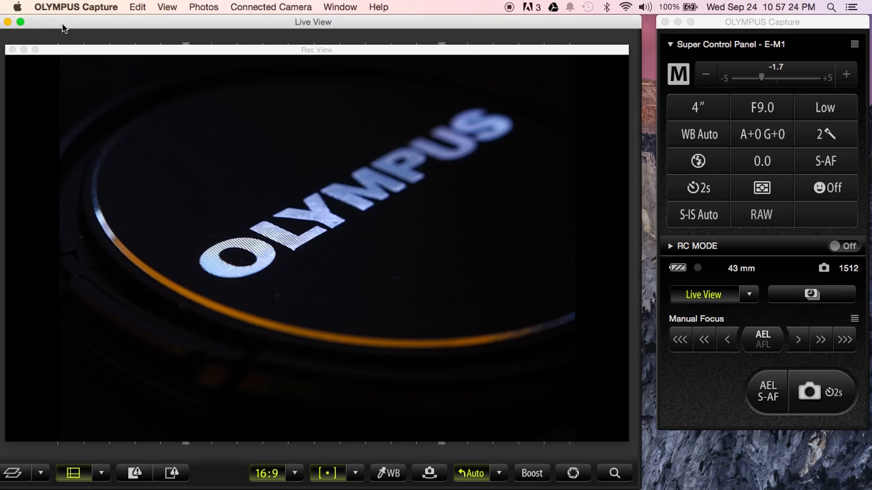
{"action": "left_click", "coordinate": [7, 22]}
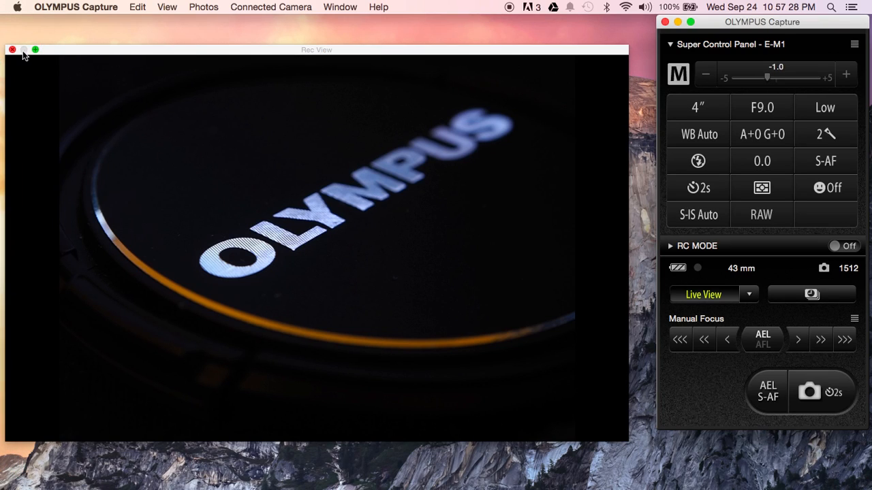
{"action": "left_click", "coordinate": [679, 46]}
- Switch to Finder, open the OLYMPUS Capture folder inside Pictures and check the ORF files in it
{"action": "left_click", "coordinate": [14, 44]}
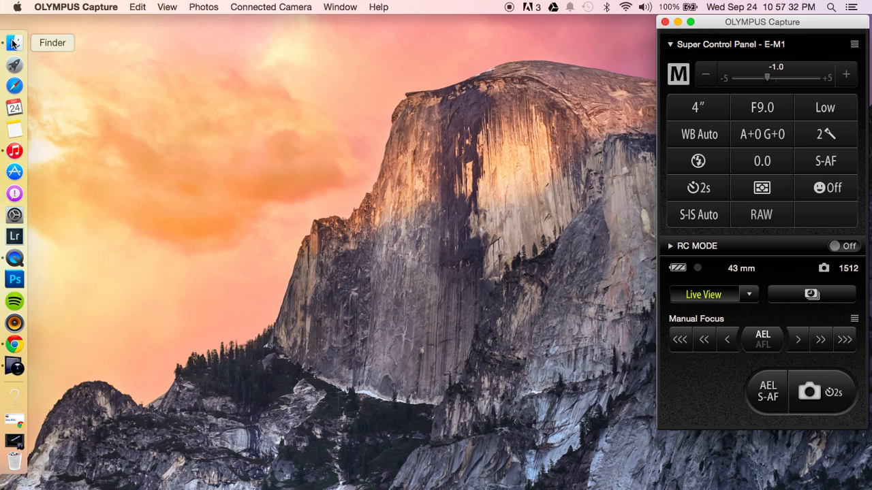
{"action": "left_click", "coordinate": [13, 45]}
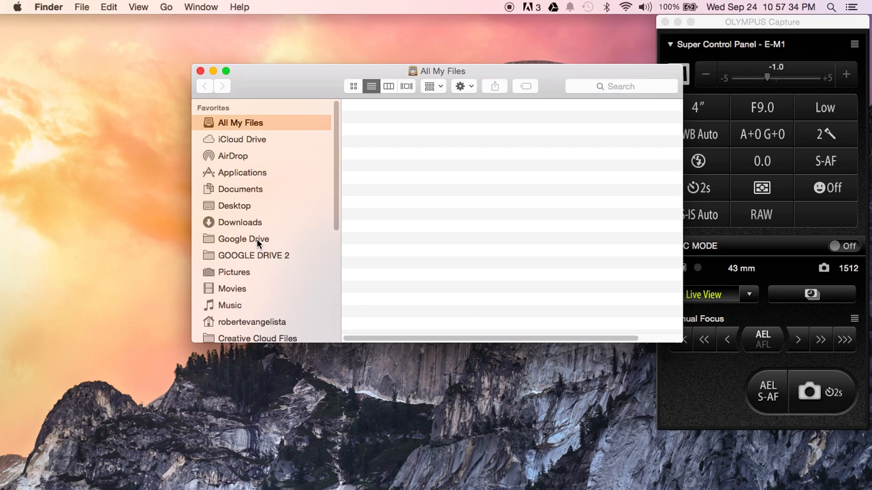
{"action": "left_click", "coordinate": [234, 272]}
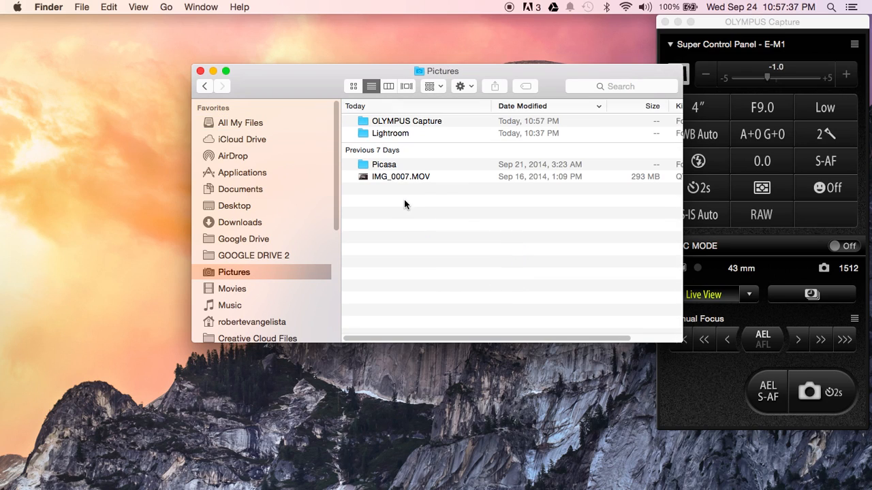
{"action": "left_click", "coordinate": [402, 121]}
{"action": "double_click", "coordinate": [400, 125]}
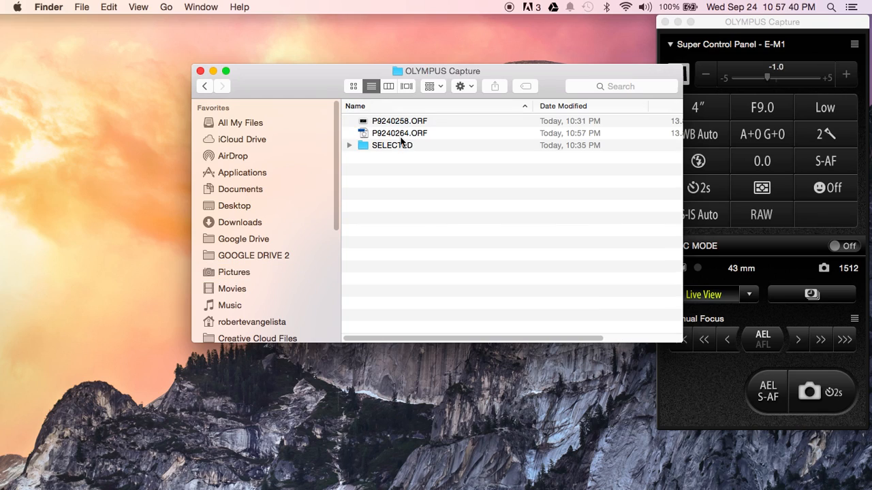
{"action": "left_click", "coordinate": [402, 132]}
{"action": "left_click", "coordinate": [426, 121]}
{"action": "left_click", "coordinate": [424, 134]}
{"action": "left_click", "coordinate": [424, 121]}
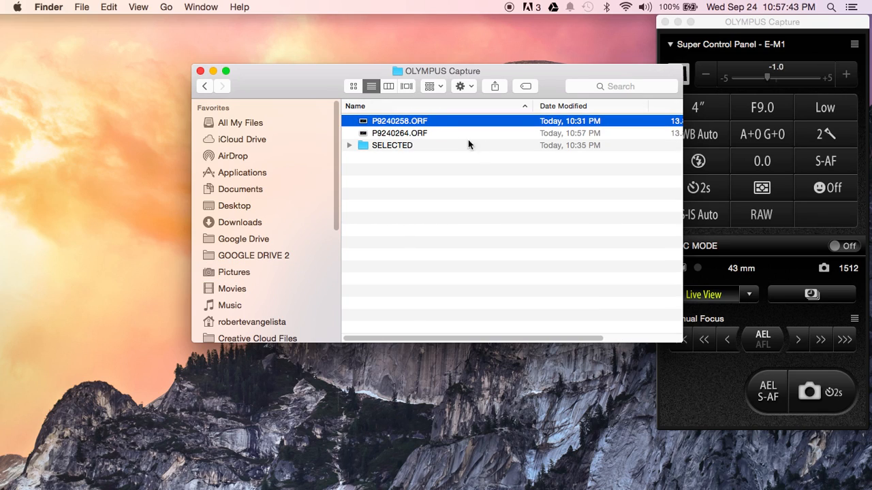
- Open P9240264.ORF with Adobe Photoshop Lightroom 5 instead of the default application
{"action": "left_click", "coordinate": [414, 134]}
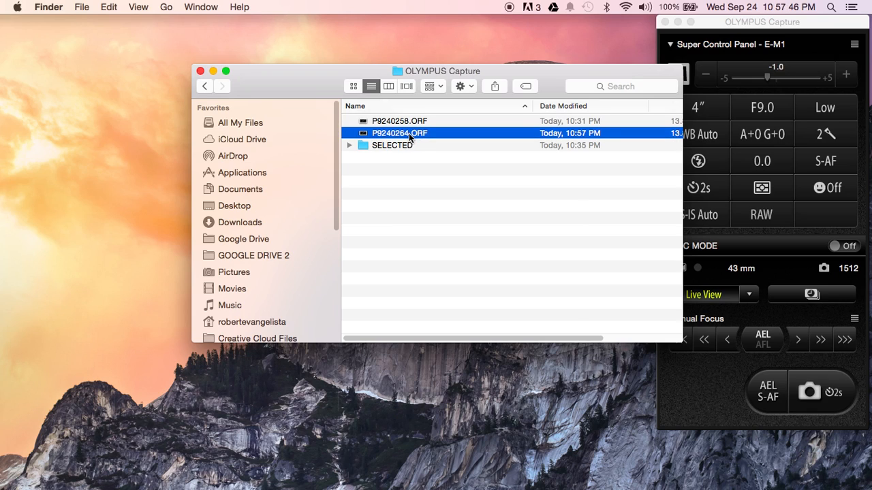
{"action": "right_click", "coordinate": [409, 133]}
{"action": "mouse_move", "coordinate": [427, 154]}
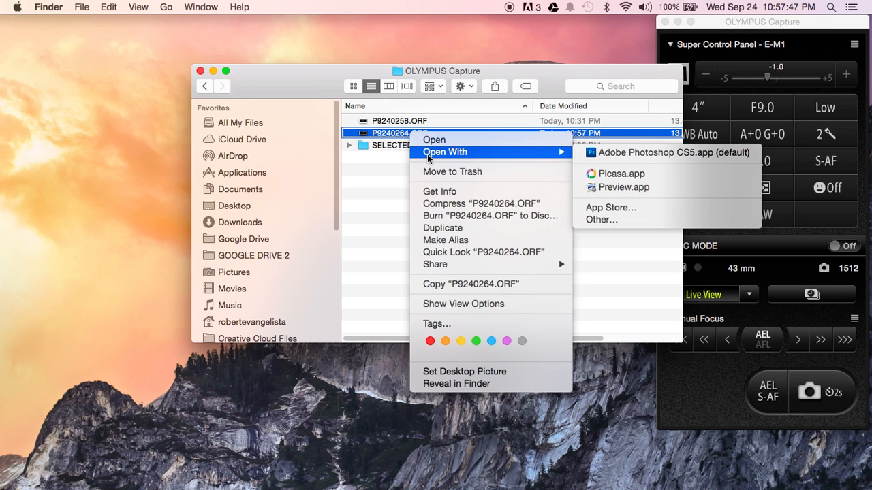
{"action": "left_click", "coordinate": [596, 220]}
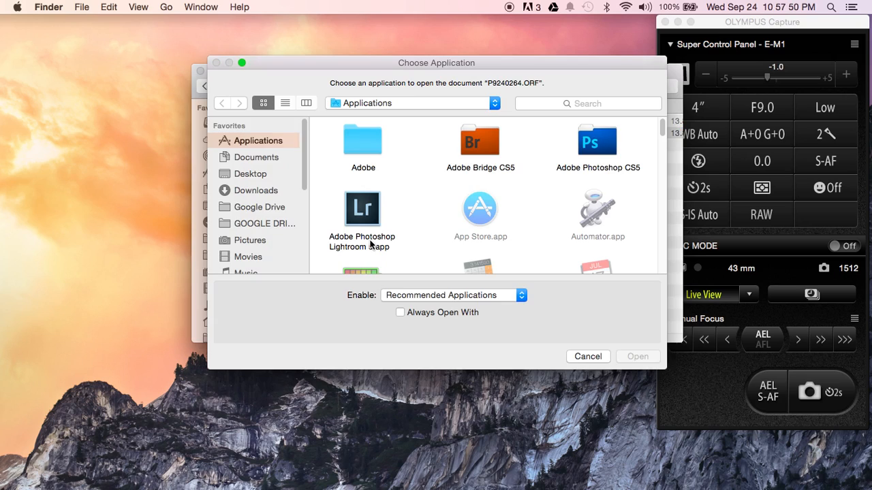
{"action": "left_click", "coordinate": [357, 200]}
{"action": "double_click", "coordinate": [358, 199]}
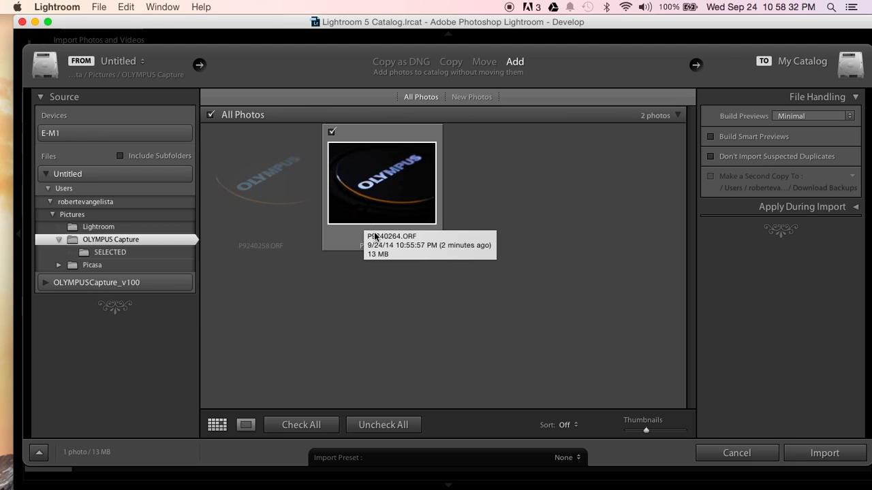
- Import P9240264.ORF into the Lightroom catalog and view it enlarged in full-screen mode
{"action": "left_click", "coordinate": [832, 454]}
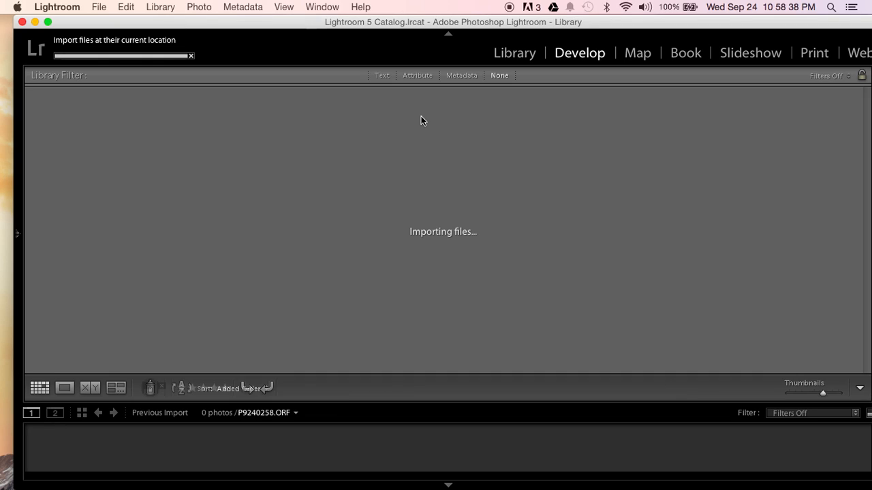
{"action": "key", "text": "super+shift+f"}
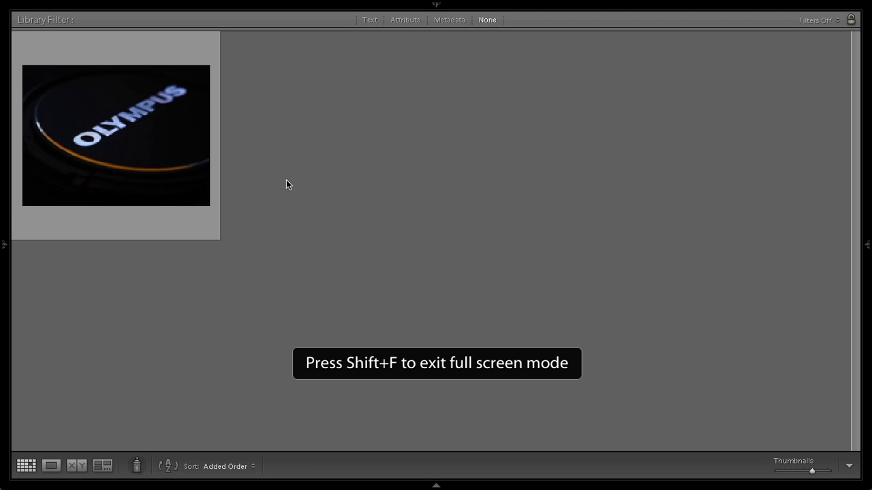
{"action": "double_click", "coordinate": [164, 148]}
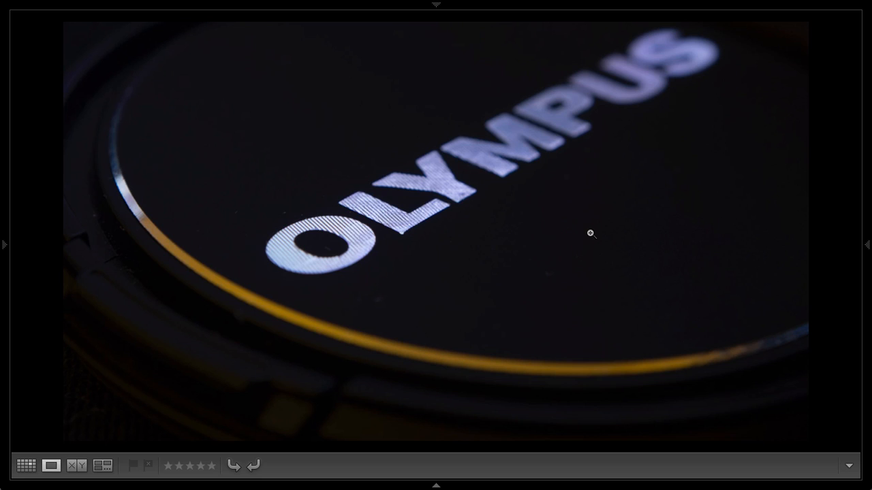
- Open the photo in the Develop module and crop it to about 3299 x 1855 around the OLYMPUS lettering, keeping the As Shot aspect
{"action": "mouse_move", "coordinate": [643, 3]}
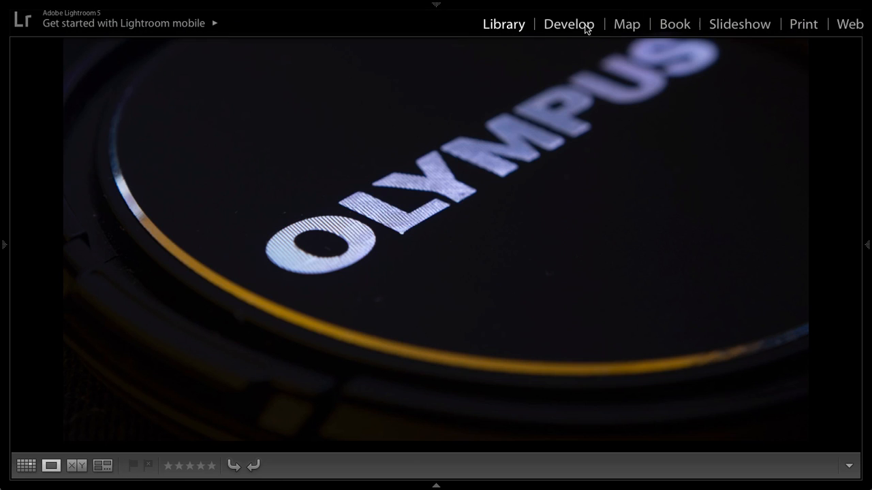
{"action": "left_click", "coordinate": [583, 30]}
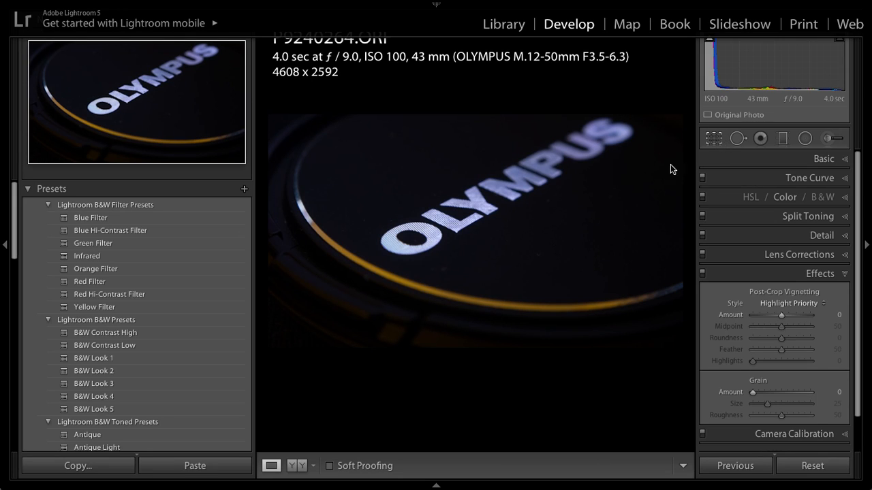
{"action": "left_click", "coordinate": [713, 143]}
{"action": "left_click", "coordinate": [713, 144]}
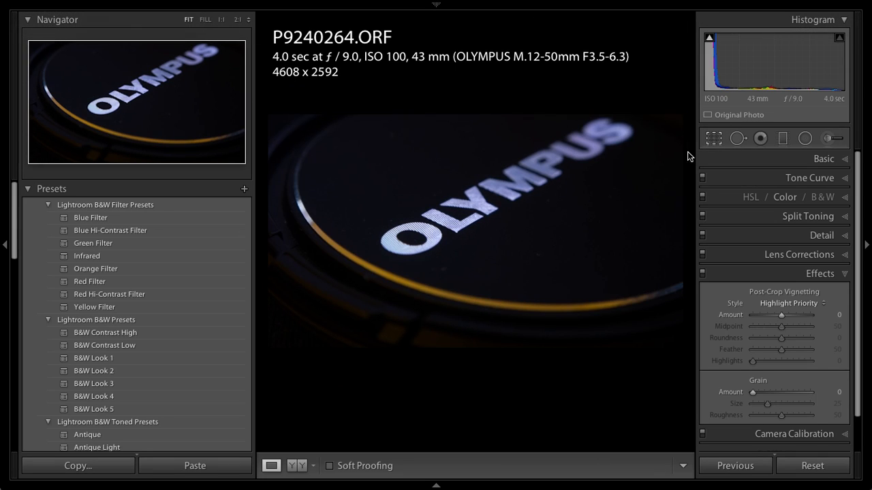
{"action": "key", "text": "r"}
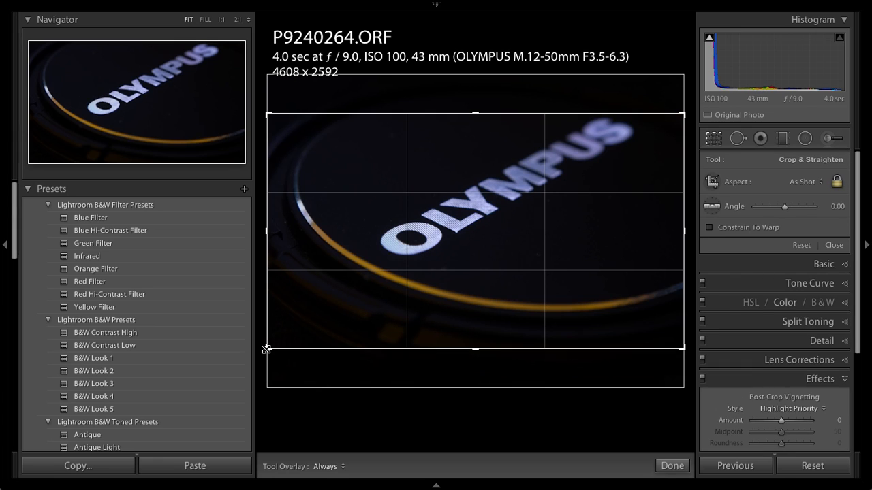
{"action": "left_click_drag", "start_coordinate": [275, 342], "coordinate": [302, 313]}
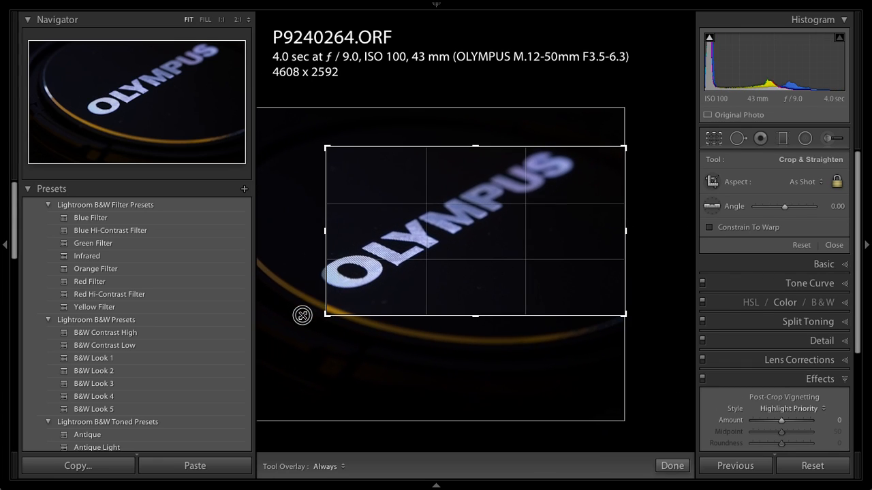
{"action": "left_click_drag", "start_coordinate": [456, 254], "coordinate": [474, 269]}
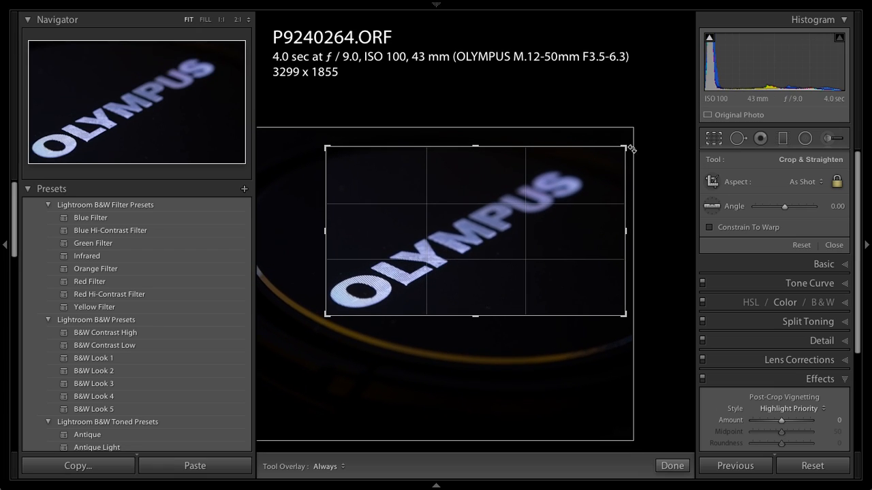
- Tighten the crop around the OLYMPUS lettering to about 2946 x 1657, reposition the photo inside it and apply the crop
{"action": "left_click_drag", "start_coordinate": [621, 144], "coordinate": [612, 153]}
{"action": "left_click_drag", "start_coordinate": [574, 180], "coordinate": [581, 178]}
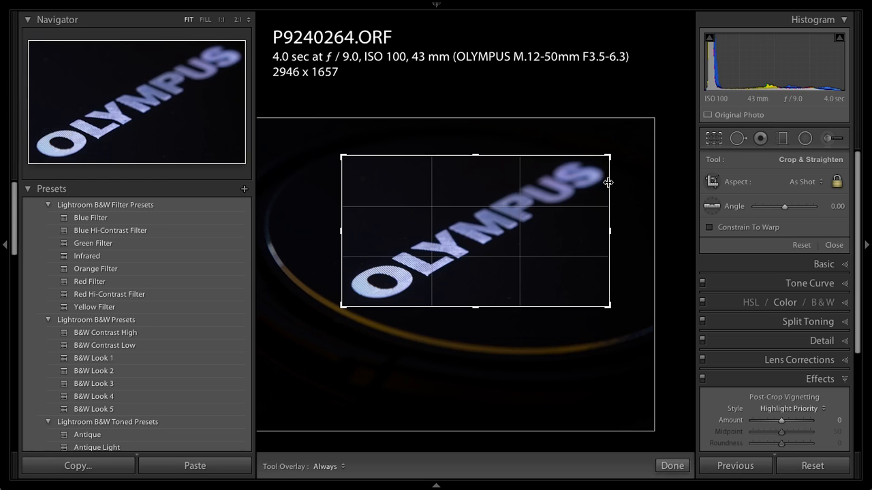
{"action": "key", "text": "Return"}
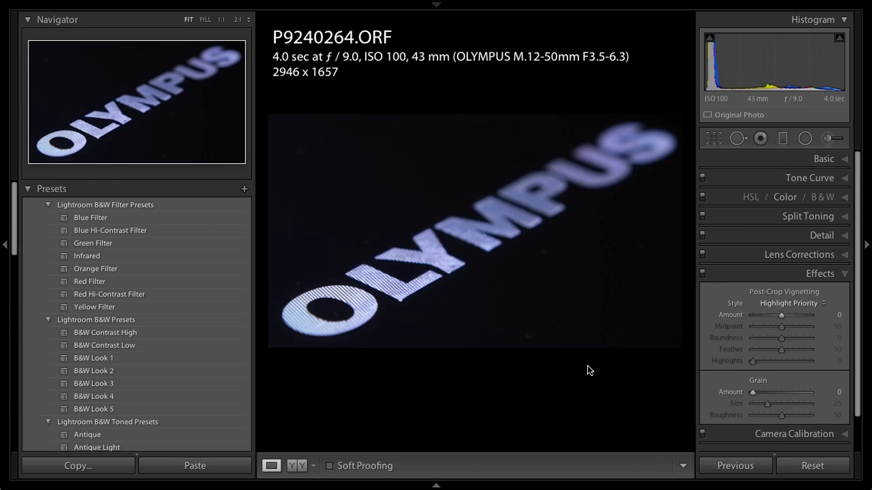
- Export the cropped photo as a JPG into the SELECTED subfolder of the original photo's folder, using the Custom Settings file naming
{"action": "right_click", "coordinate": [470, 167]}
{"action": "mouse_move", "coordinate": [512, 418]}
{"action": "left_click", "coordinate": [698, 398]}
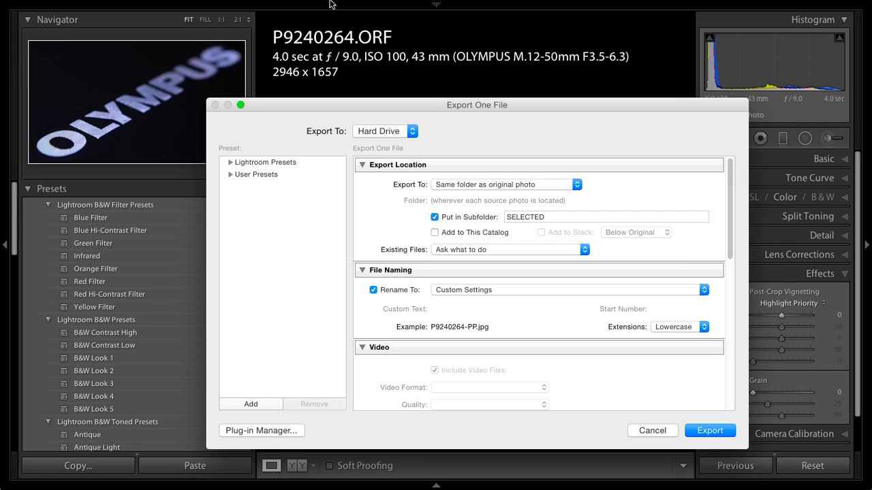
{"action": "left_click", "coordinate": [708, 432]}
- Switch Lightroom from full-screen mode to a normal window with its title bar and bring up the Dock
{"action": "mouse_move", "coordinate": [458, 4]}
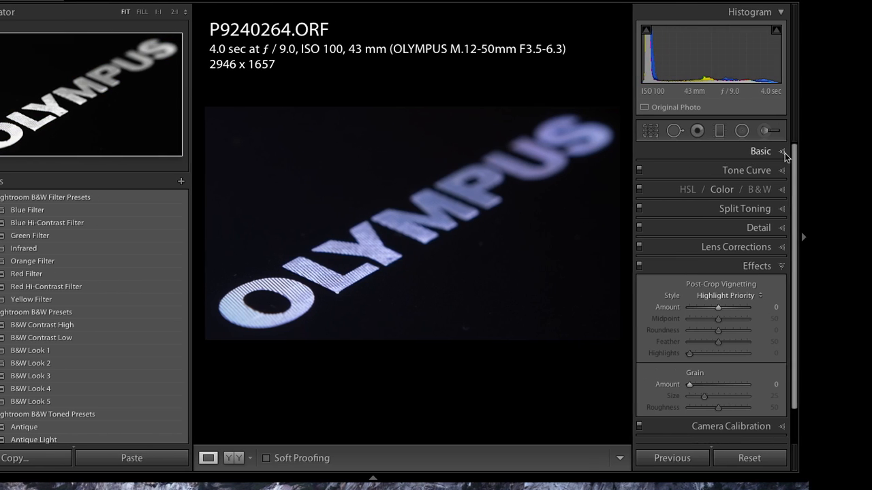
{"action": "key", "text": "ctrl+Left"}
{"action": "key", "text": "ctrl+Right"}
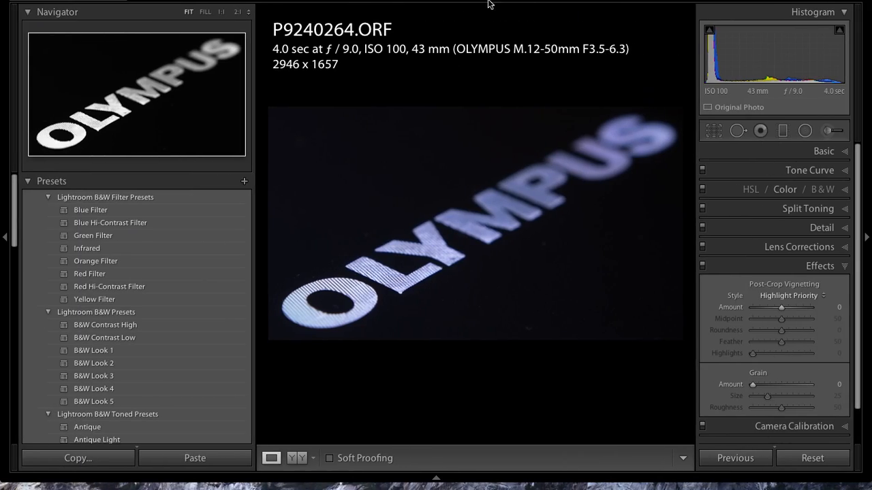
{"action": "key", "text": "shift+f"}
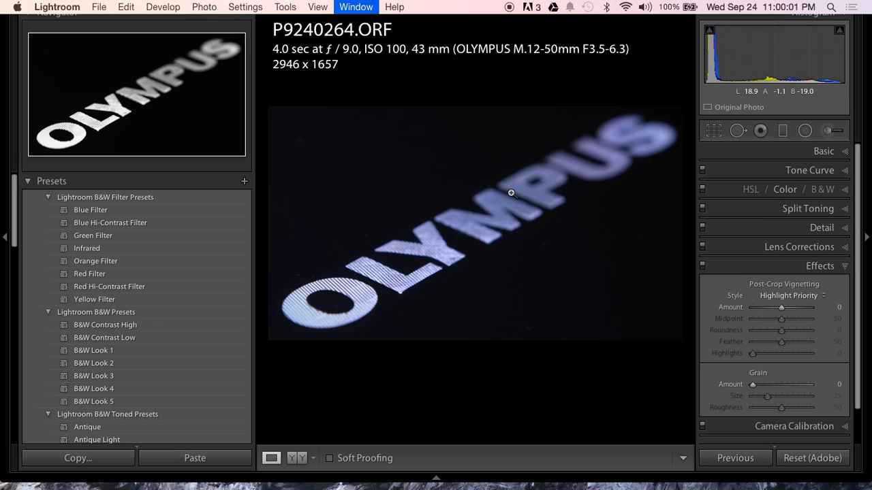
{"action": "key", "text": "shift+f"}
{"action": "mouse_move", "coordinate": [1, 309]}
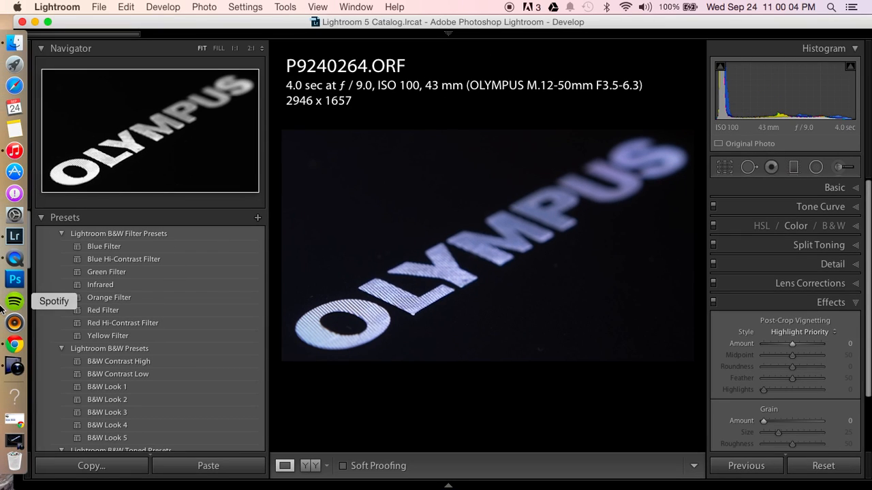